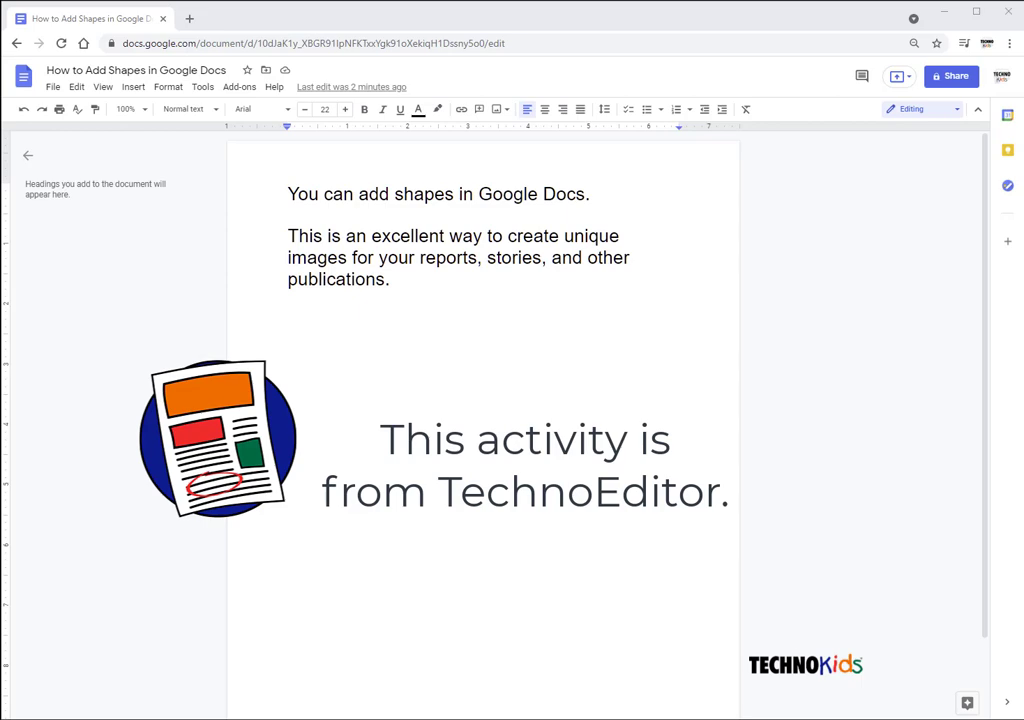
- Insert a new drawing into the document at the end of the first sentence
left_click(133, 87)
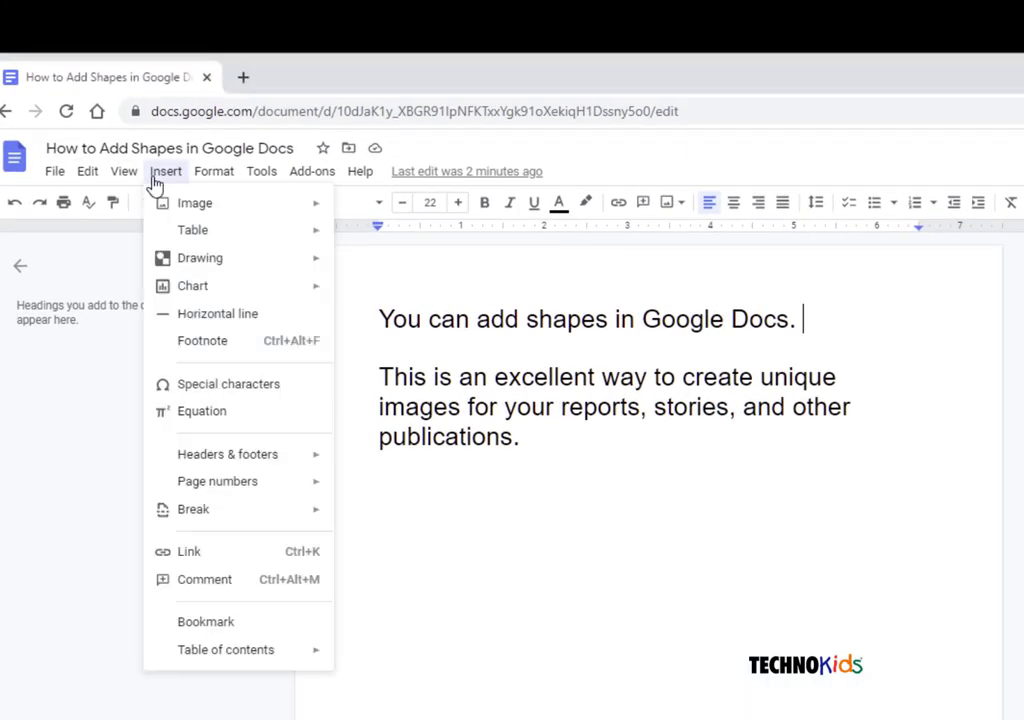
mouse_move(202, 262)
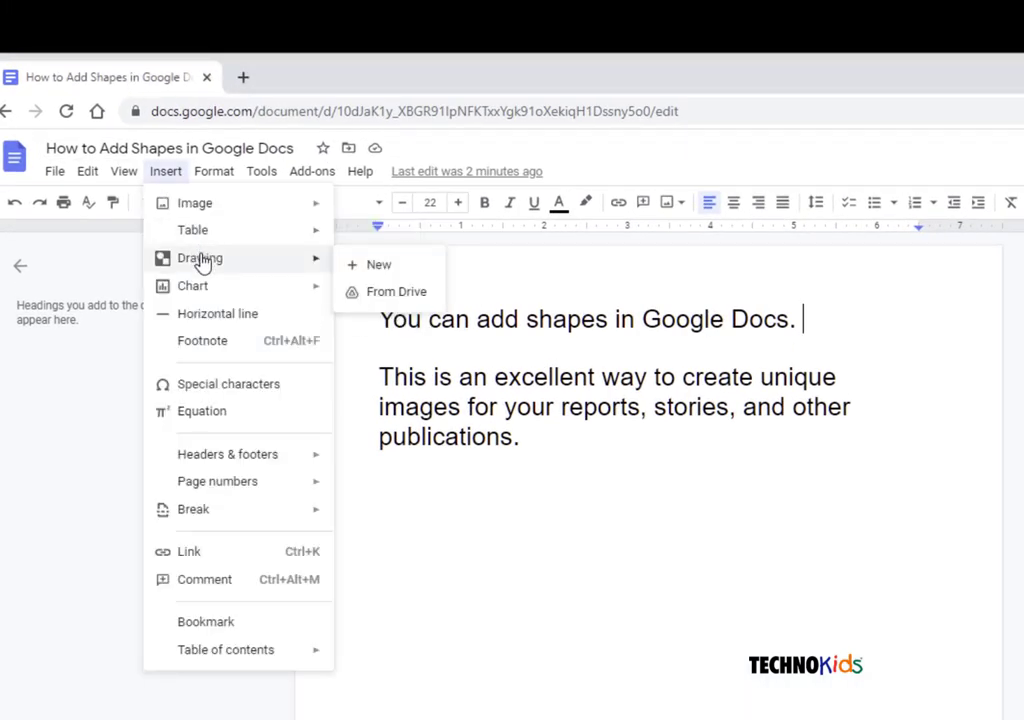
left_click(366, 268)
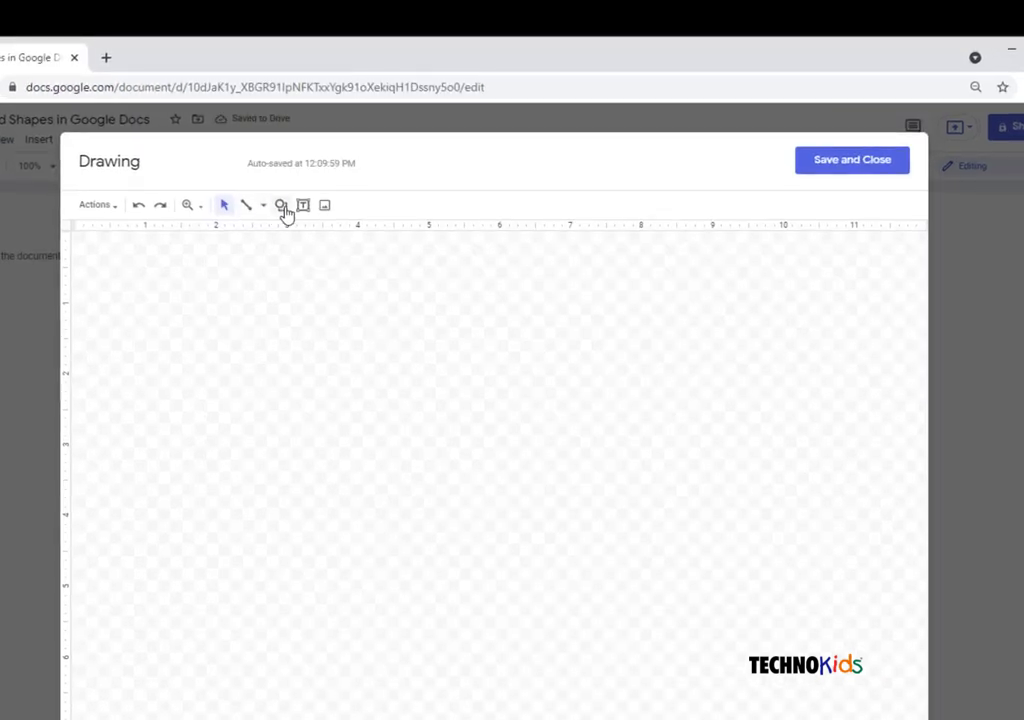
- Draw a cloud shape about 7.5 by 4.4 inches in the middle of the drawing canvas
left_click(336, 142)
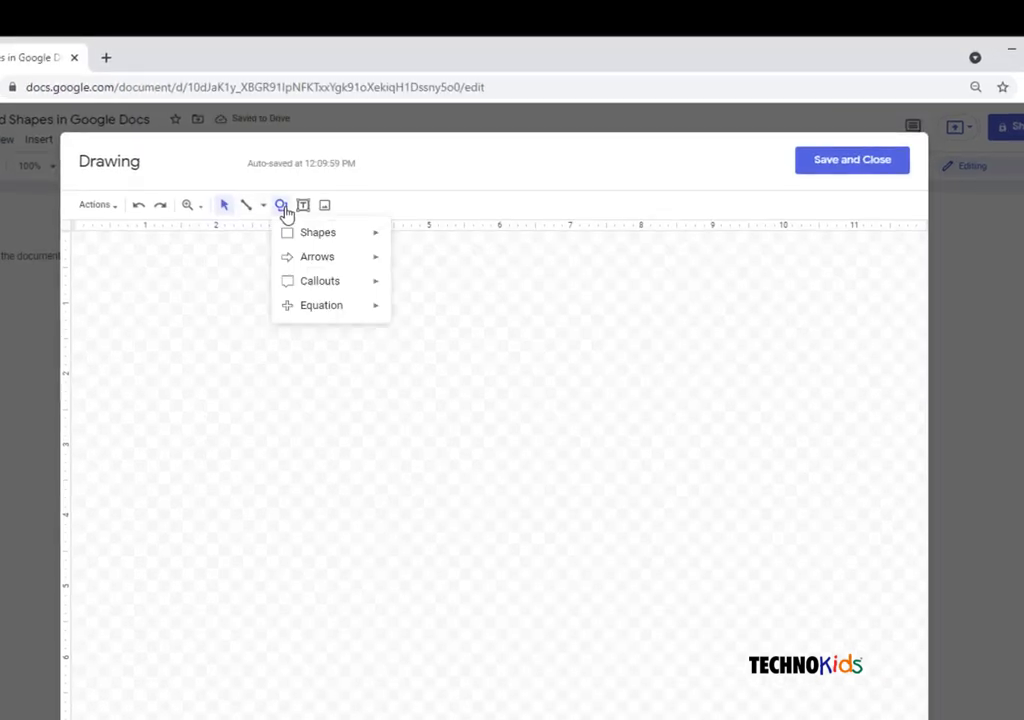
mouse_move(365, 176)
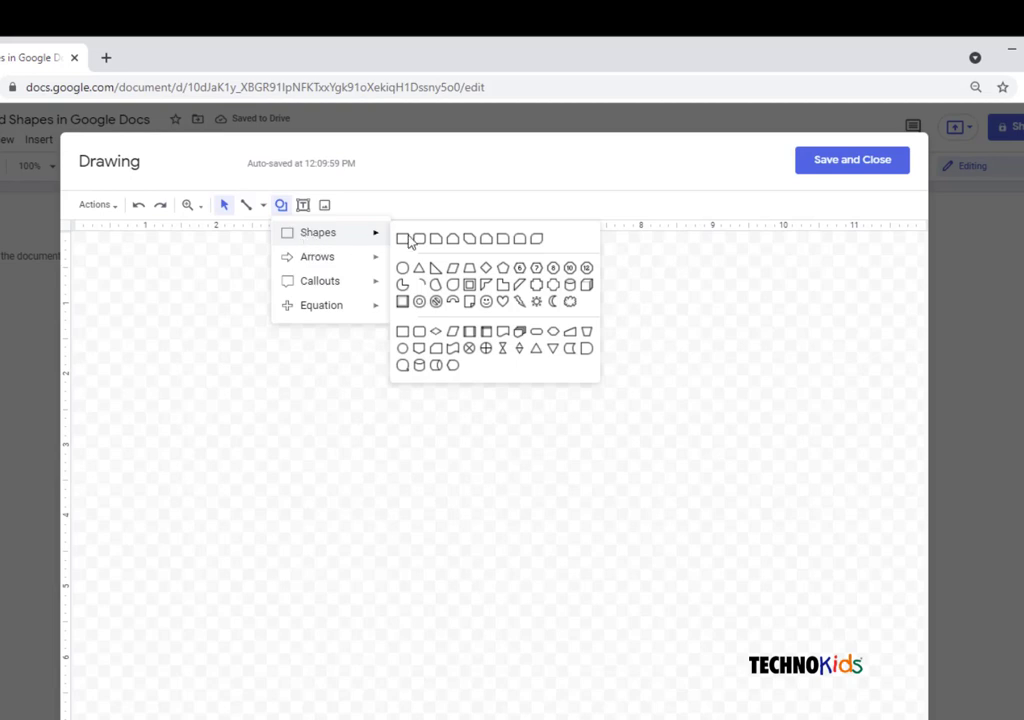
left_click(550, 285)
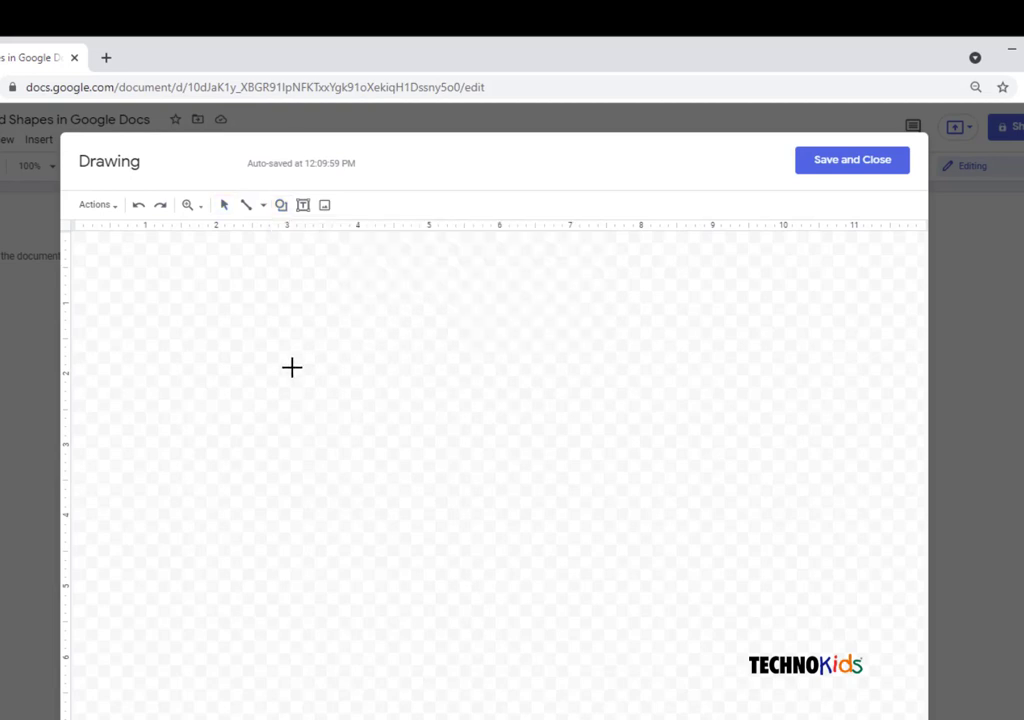
left_click_drag(240, 360, 767, 674)
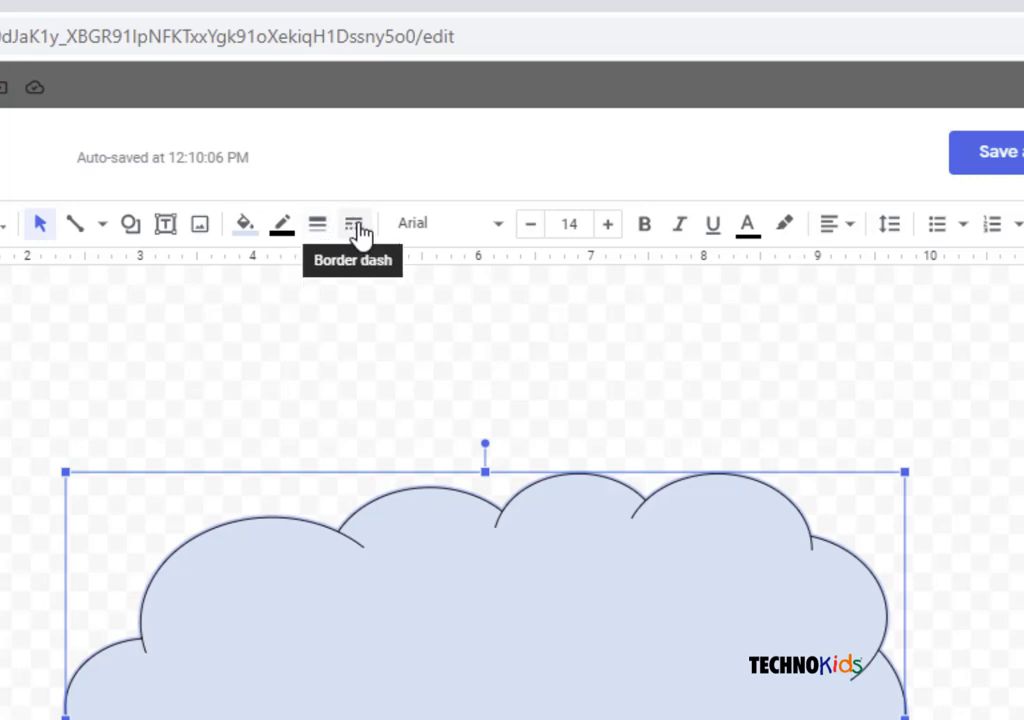
- Format the cloud's border as a bright blue, 4px dash-dot line
left_click(284, 228)
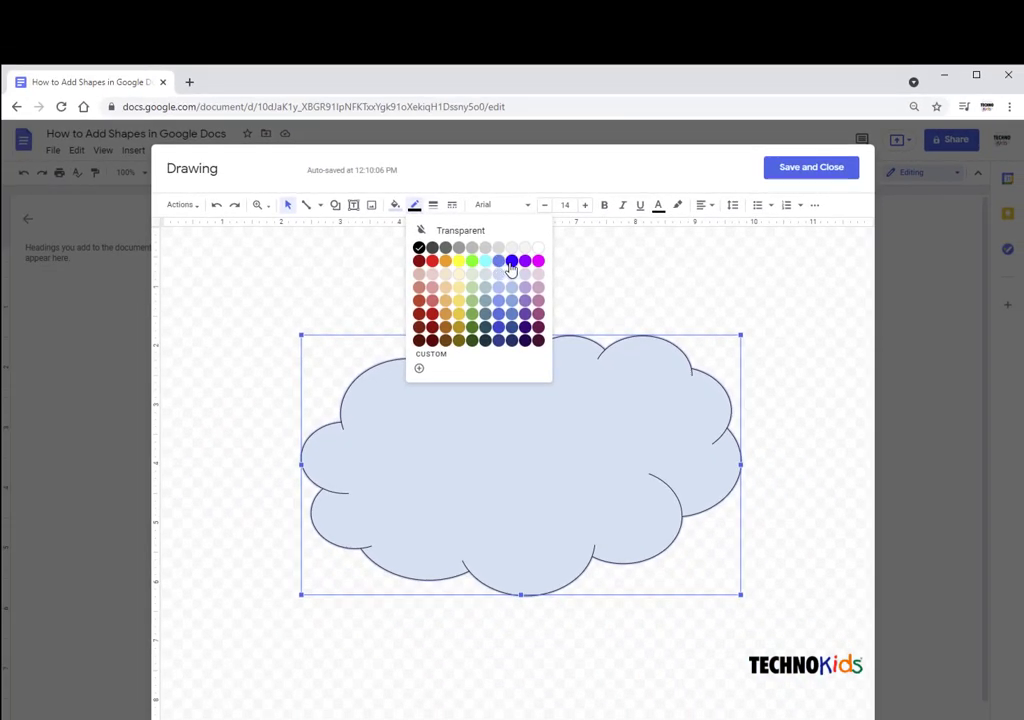
left_click(481, 308)
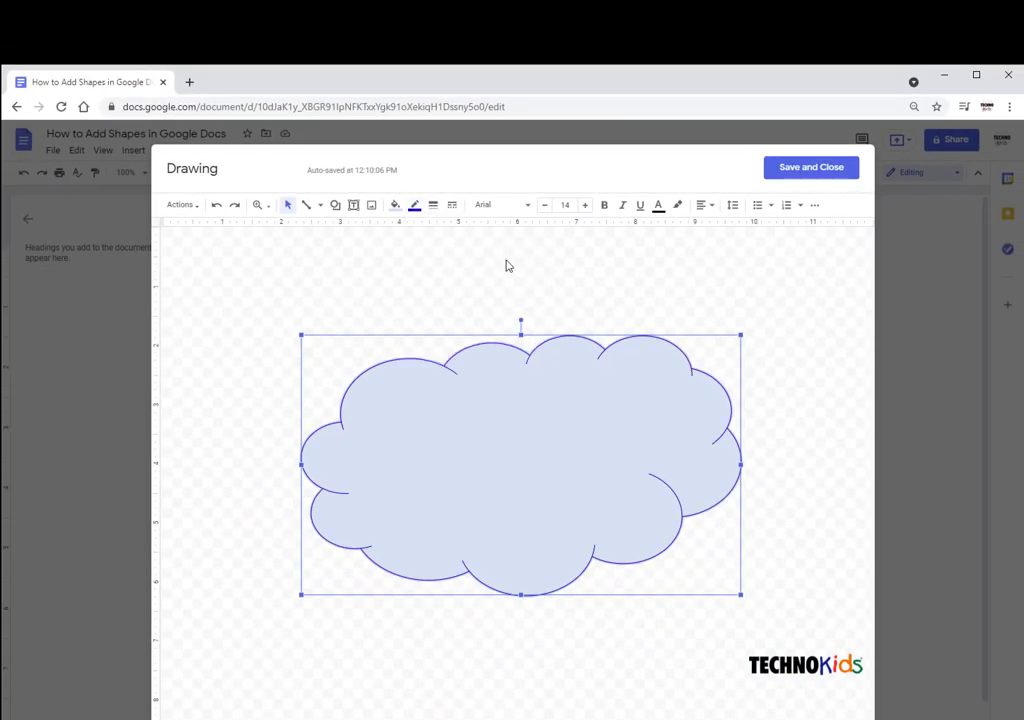
left_click(447, 208)
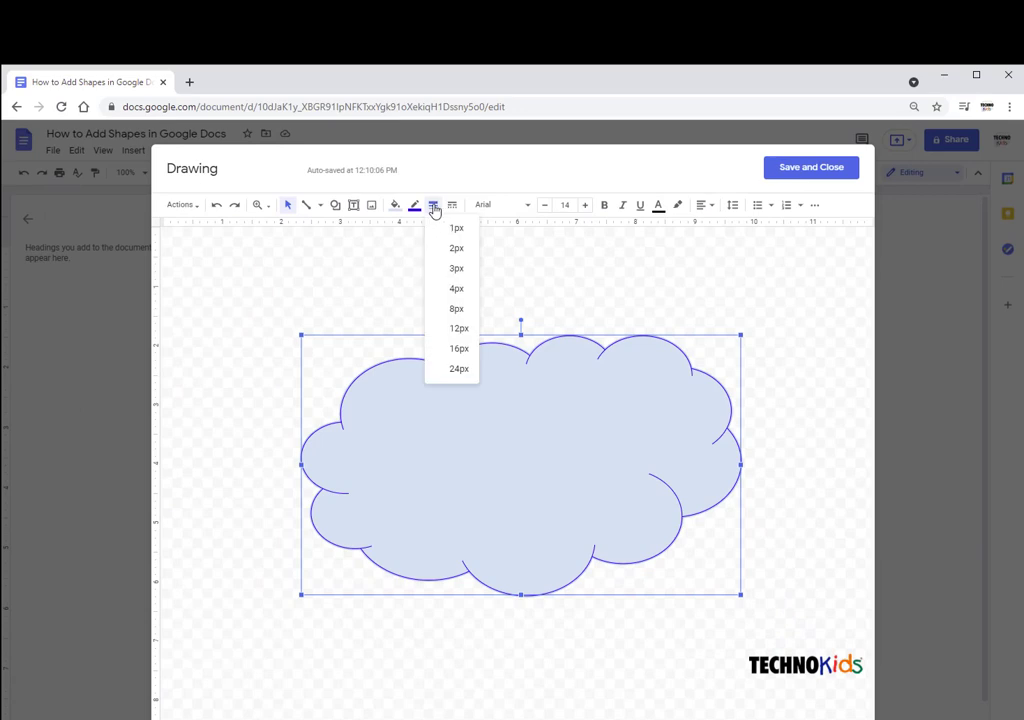
left_click(457, 290)
left_click(434, 206)
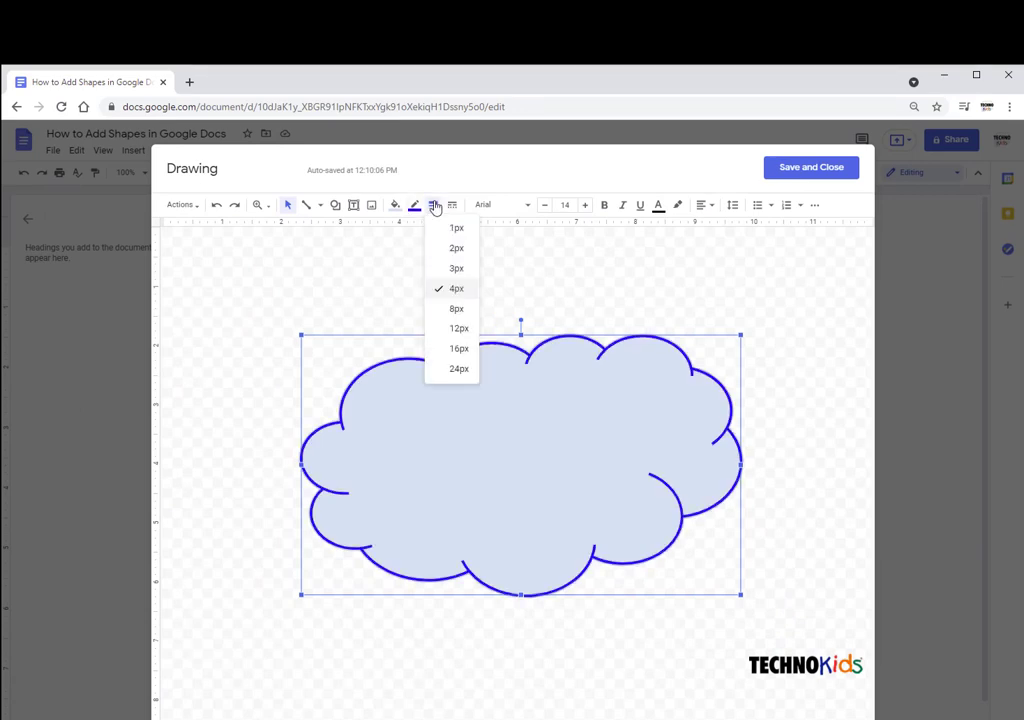
left_click(452, 205)
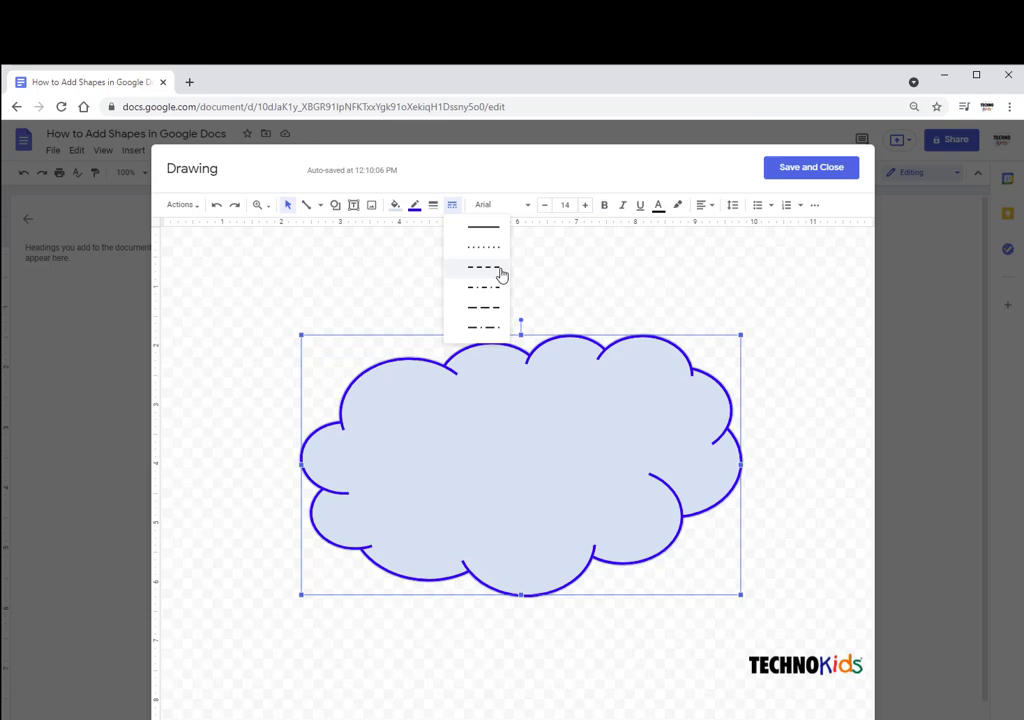
left_click(496, 289)
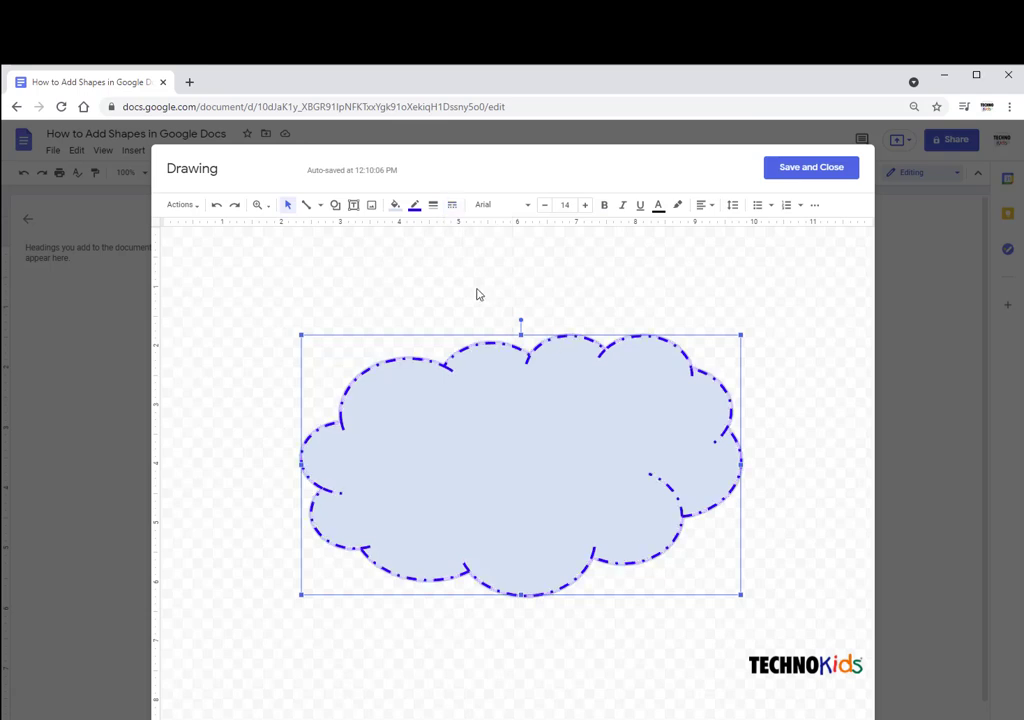
- Fill the cloud with a solid light blue, and replace that fill with the preset light blue radial gradient
left_click(395, 207)
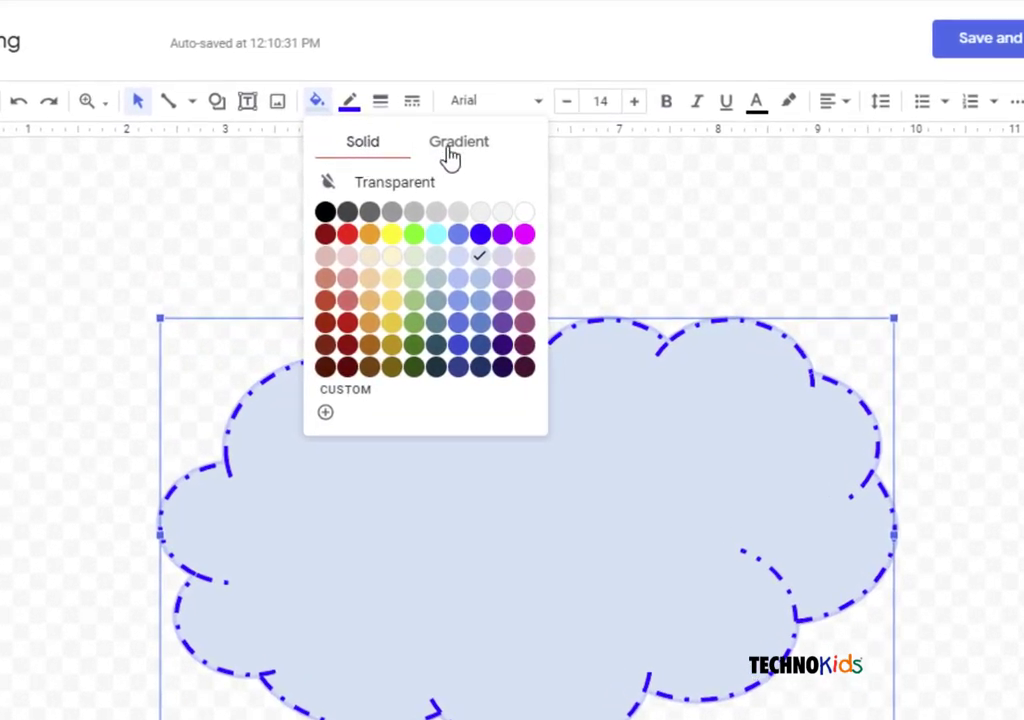
left_click(486, 282)
left_click(316, 101)
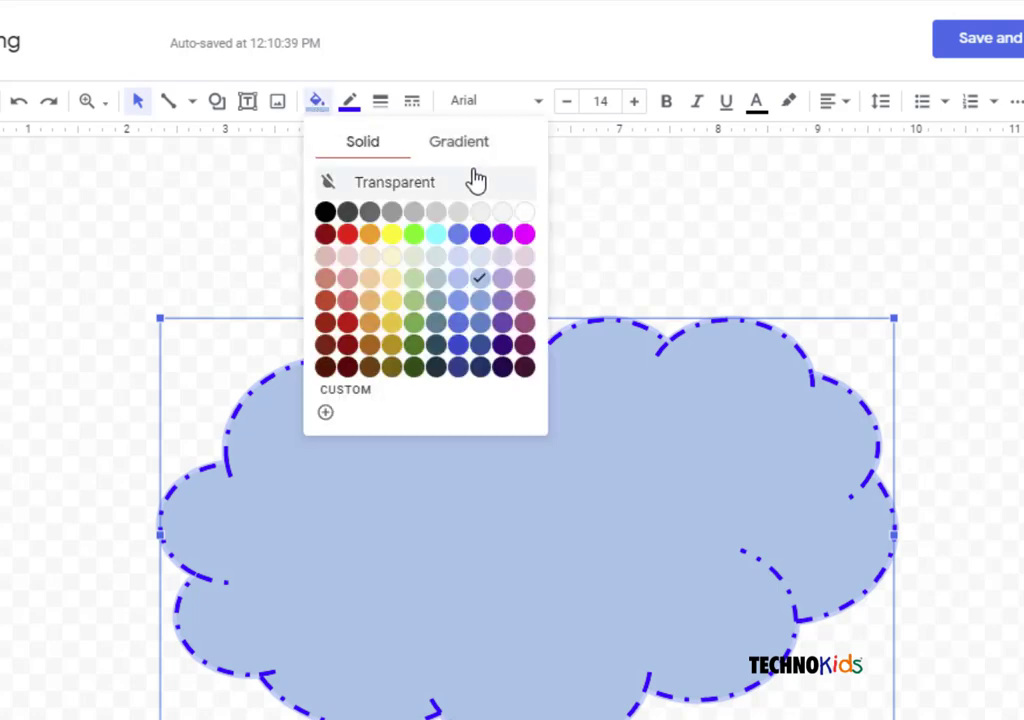
left_click(462, 143)
left_click(455, 260)
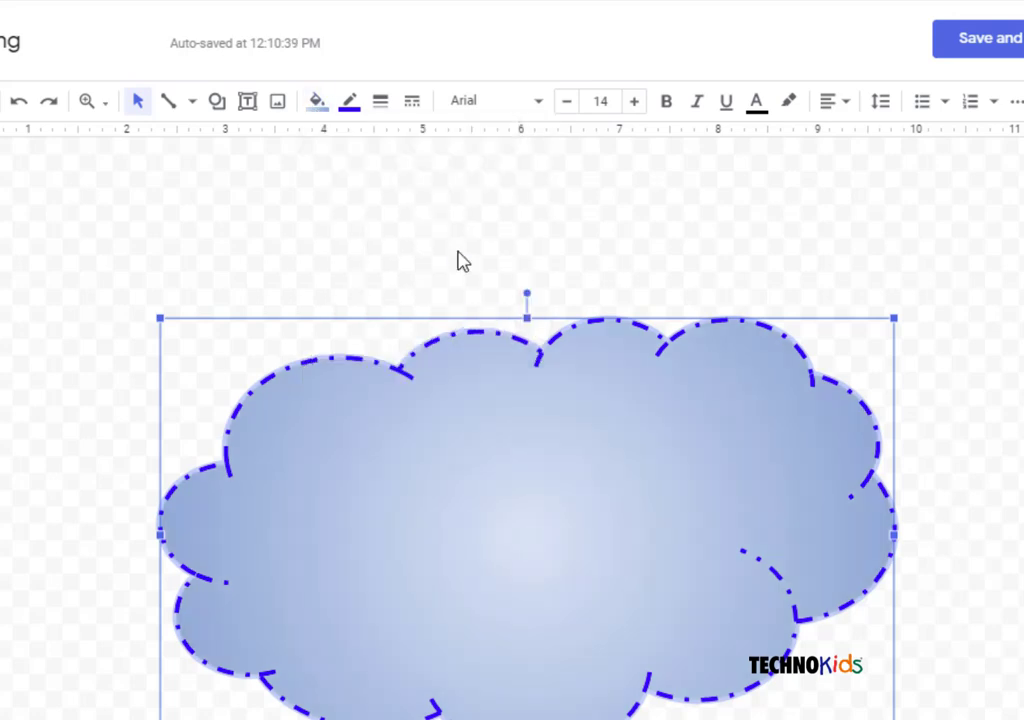
- Start a custom gradient for the cloud's fill, and try the Linear type before returning to Radial
left_click(318, 104)
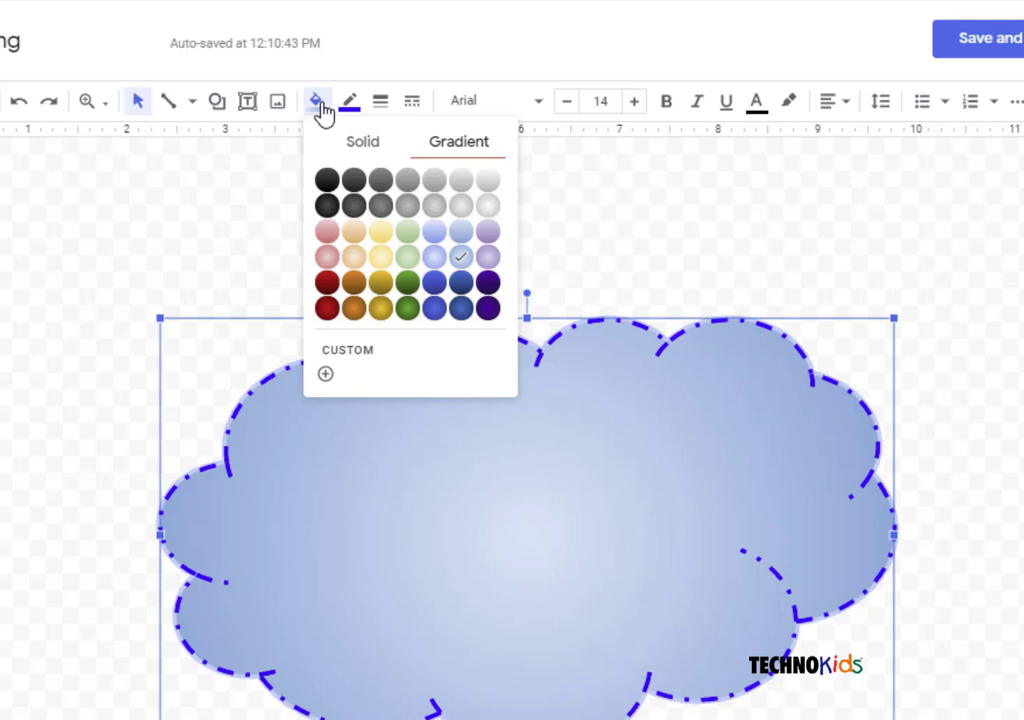
left_click(325, 376)
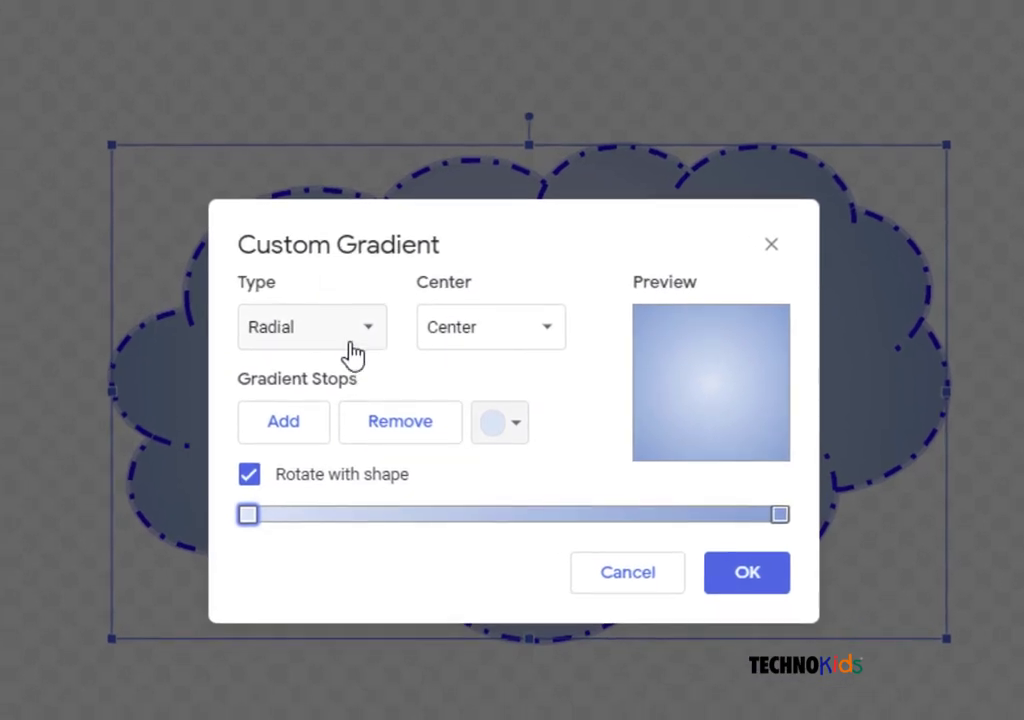
left_click(351, 343)
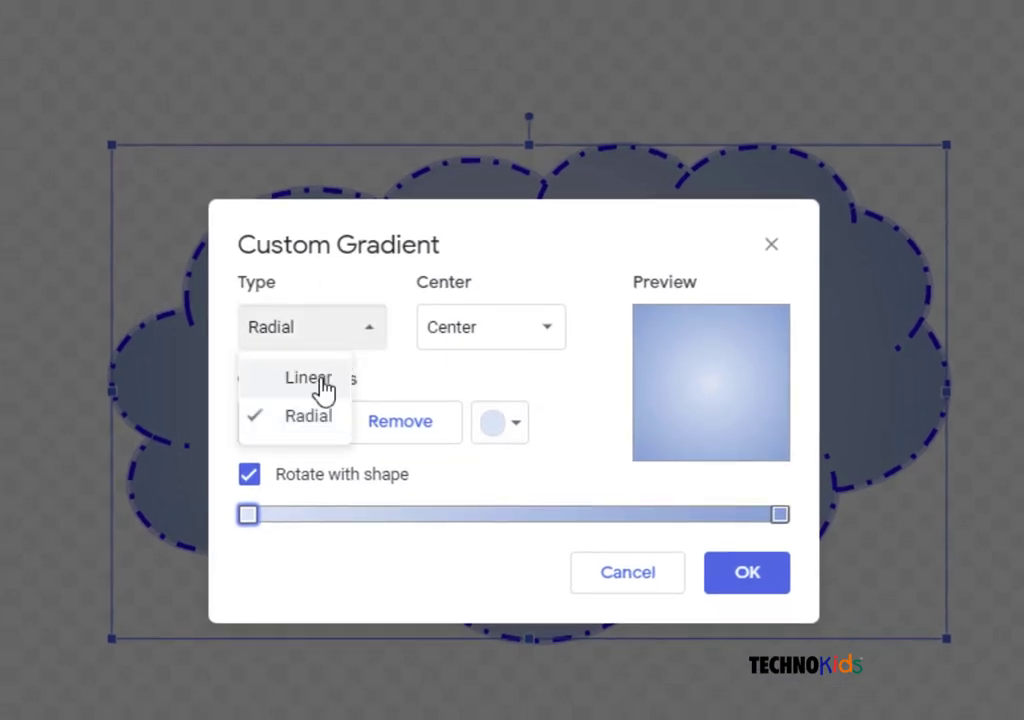
left_click(323, 384)
left_click(352, 329)
left_click(322, 417)
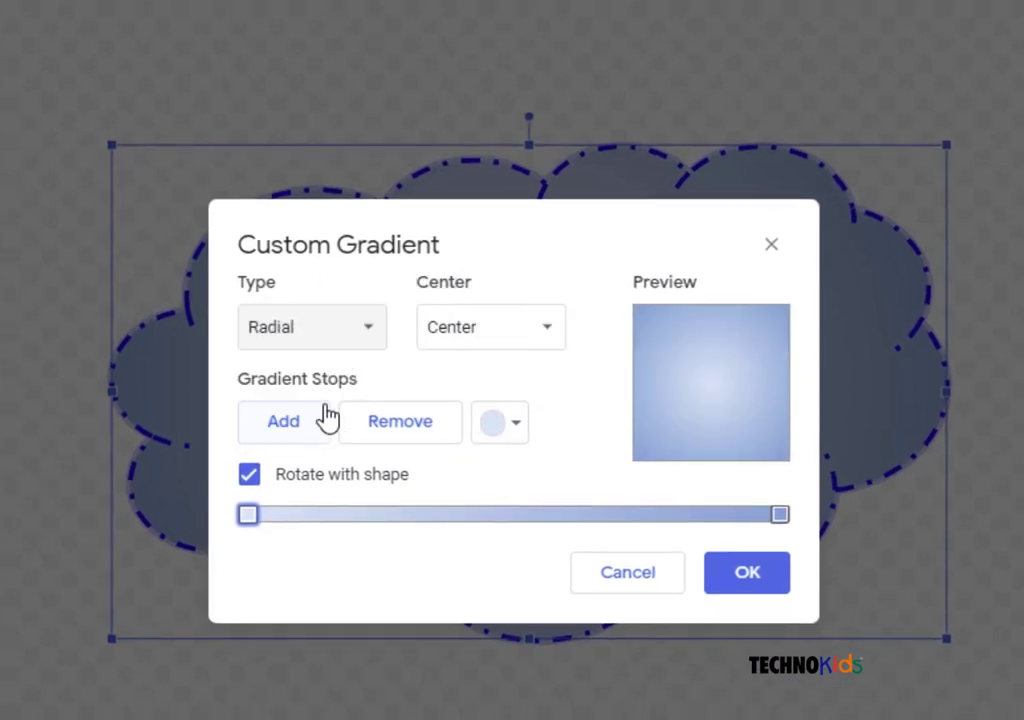
- Try centering the radial gradient at Top left and at Bottom left
left_click(477, 340)
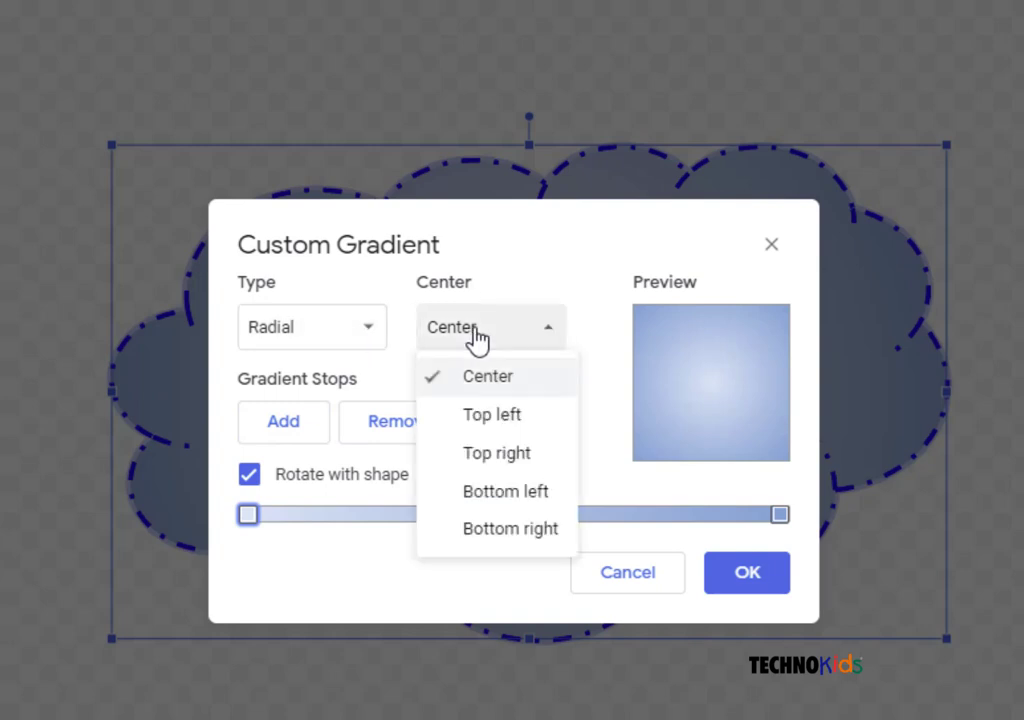
left_click(482, 416)
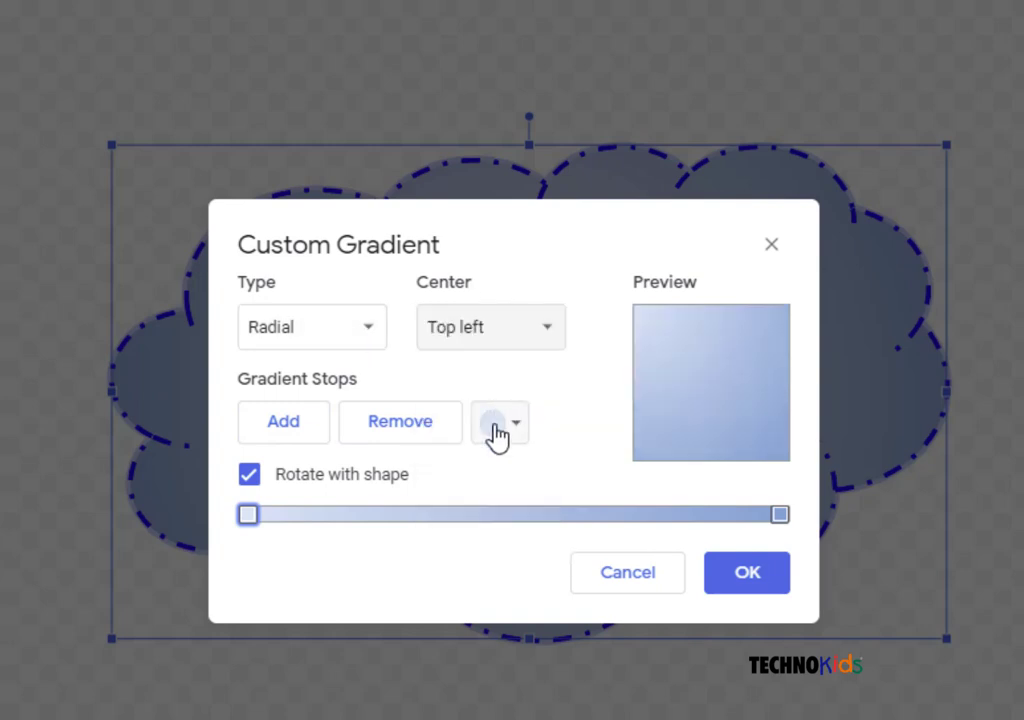
left_click(487, 343)
left_click(512, 490)
- Change the custom gradient's type to Linear with an angle of 135°
left_click(362, 333)
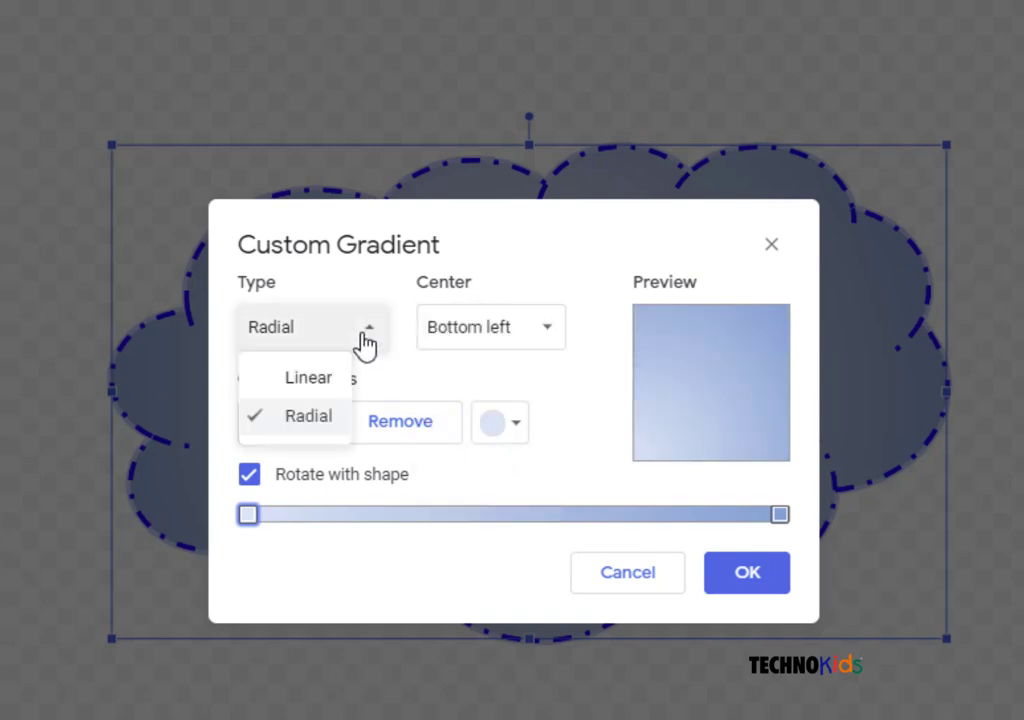
left_click(331, 386)
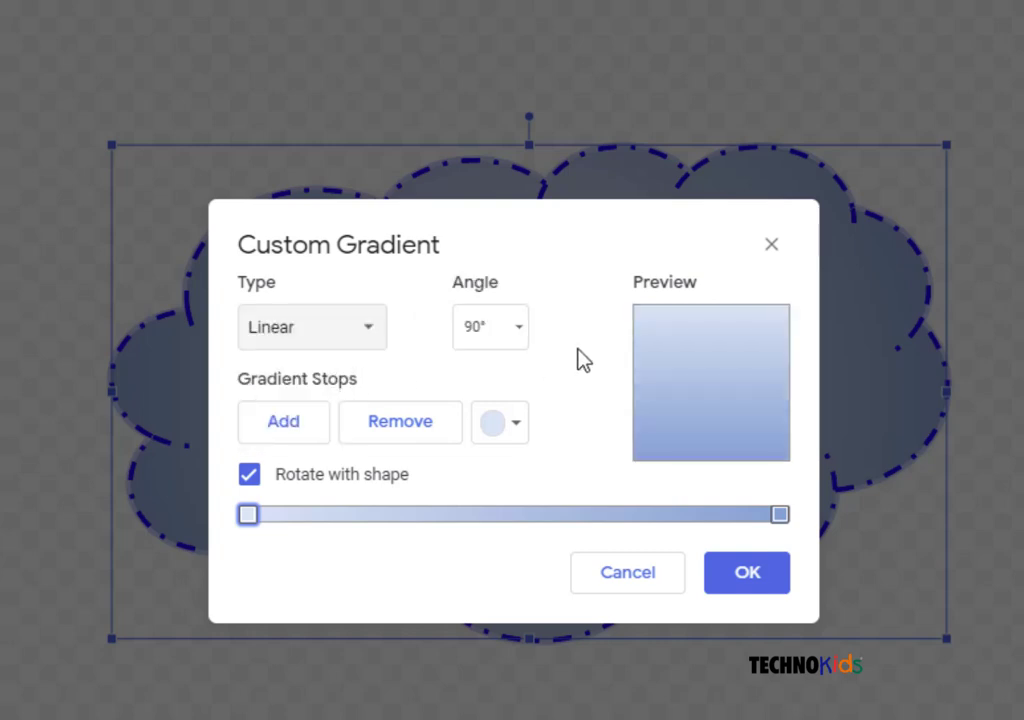
left_click(519, 330)
left_click(517, 492)
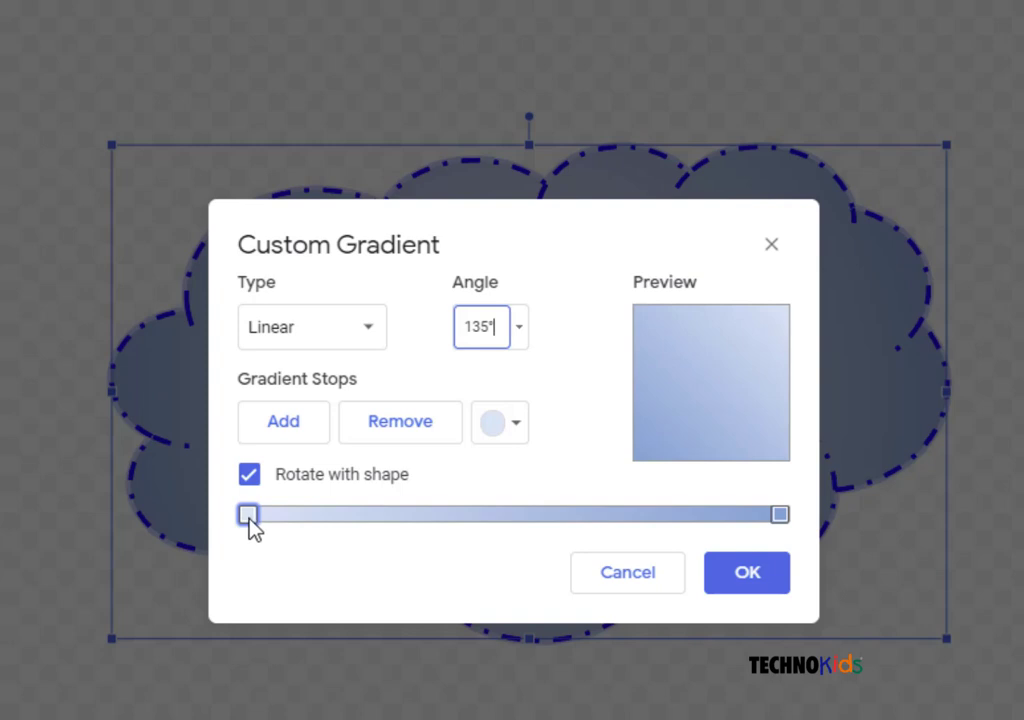
- Color the first gradient stop cyan and the last gradient stop magenta
left_click(497, 436)
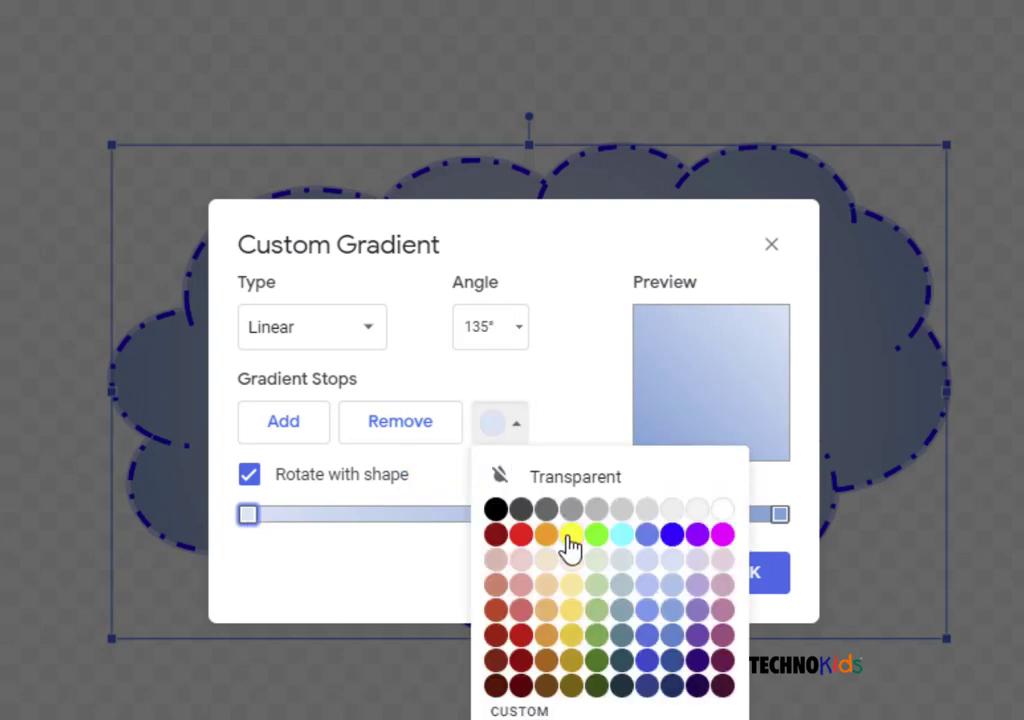
left_click(620, 540)
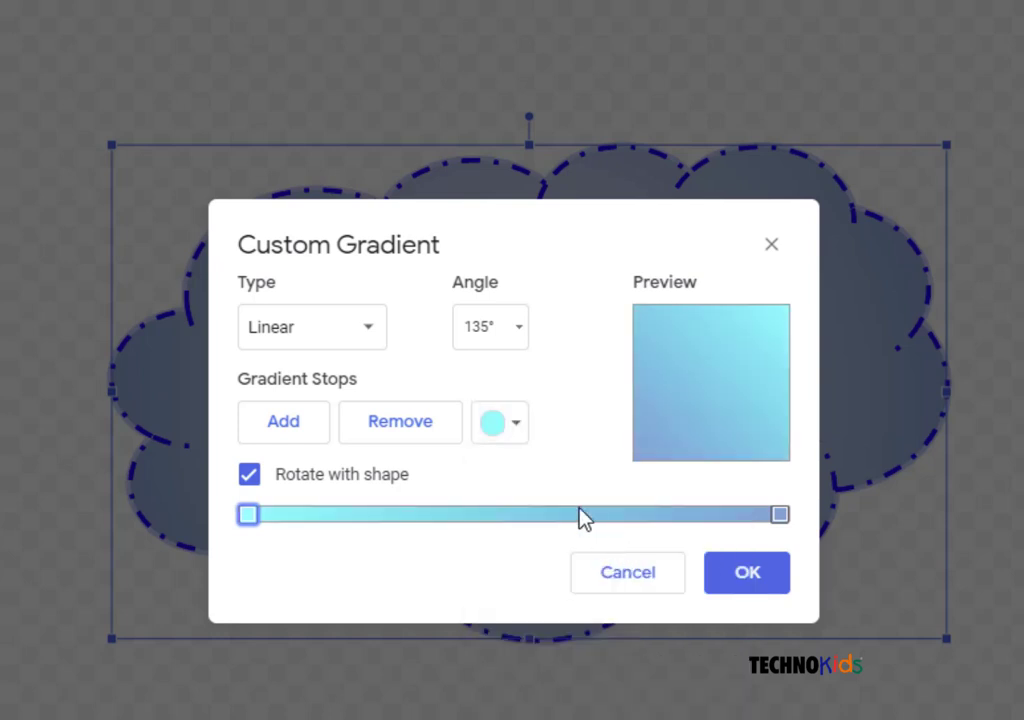
left_click(780, 515)
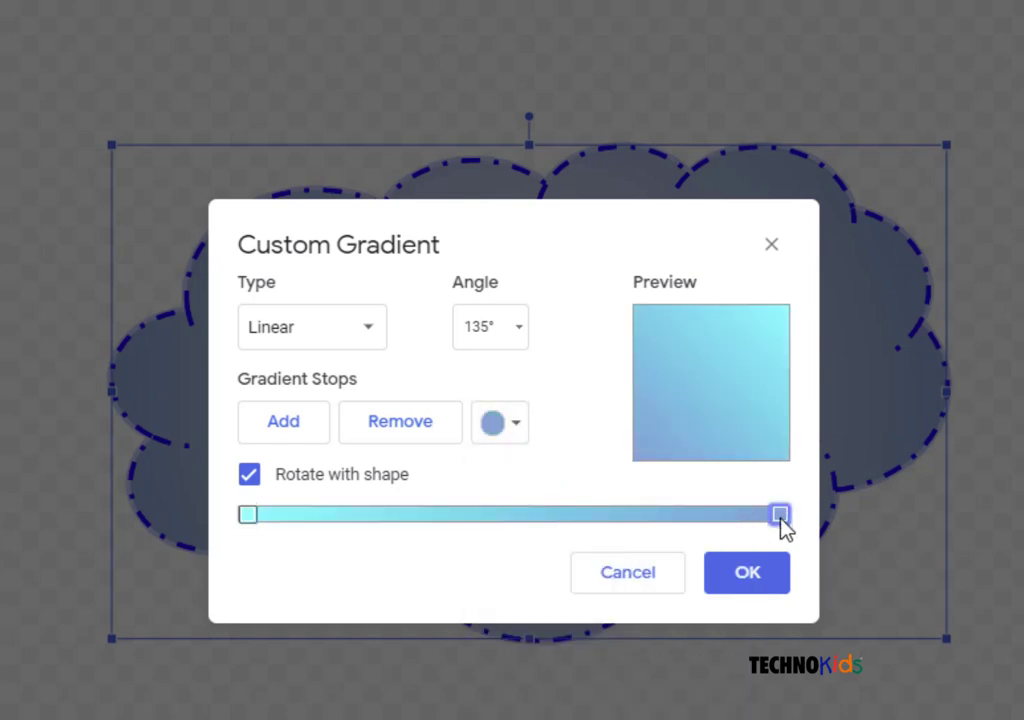
left_click(515, 423)
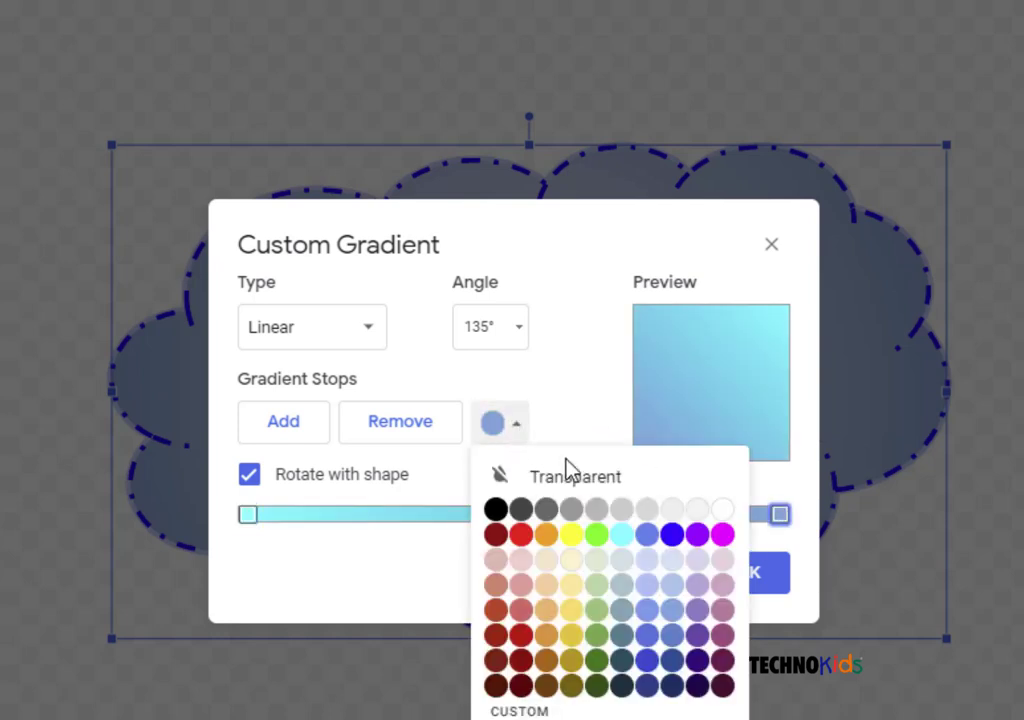
left_click(720, 538)
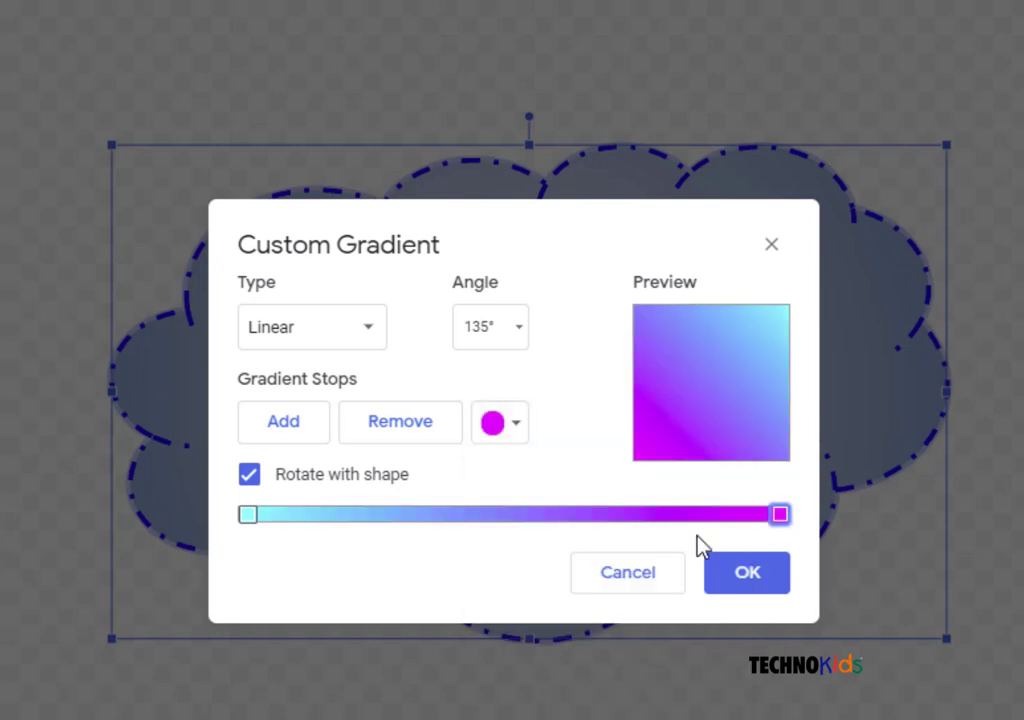
- Add a yellow gradient stop about a quarter of the way along the gradient
left_click(307, 440)
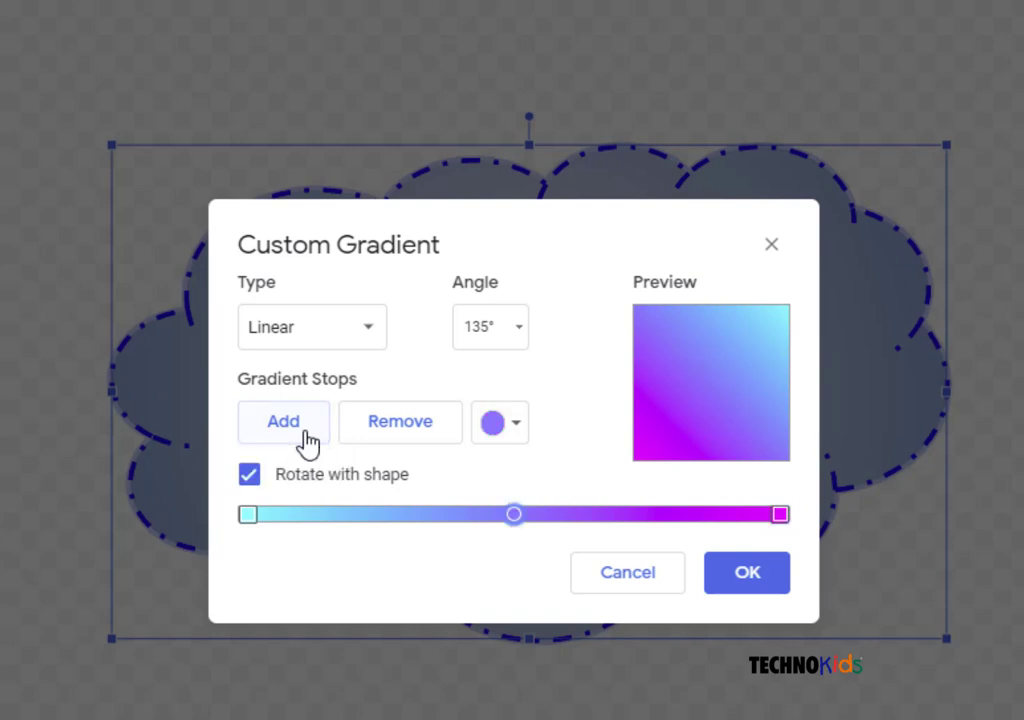
left_click_drag(505, 518, 388, 521)
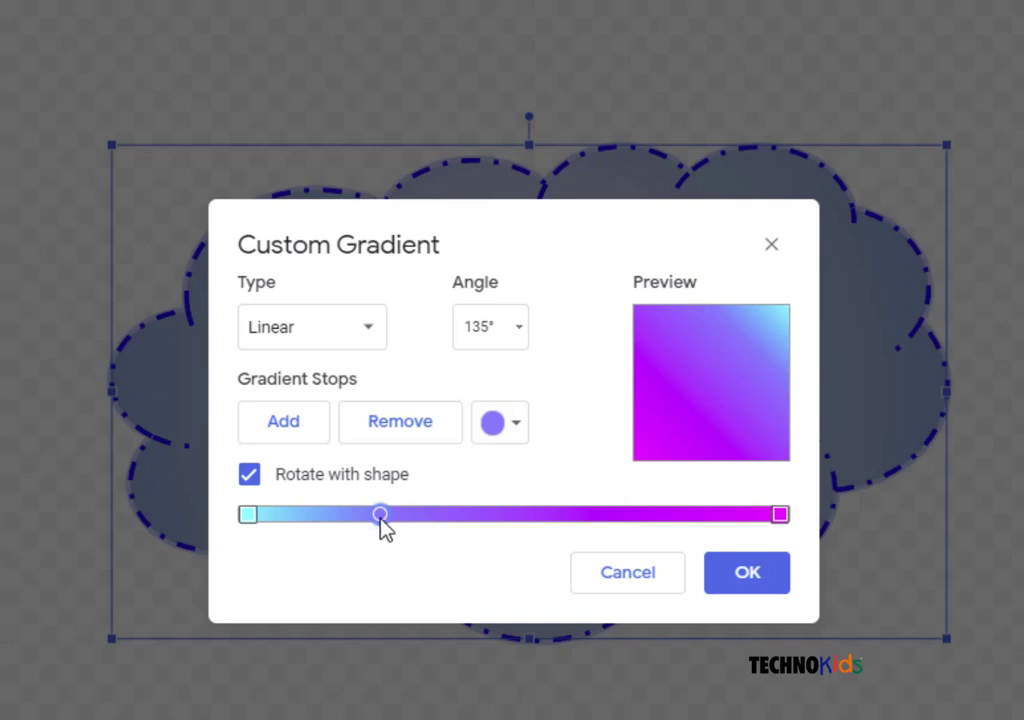
left_click(503, 442)
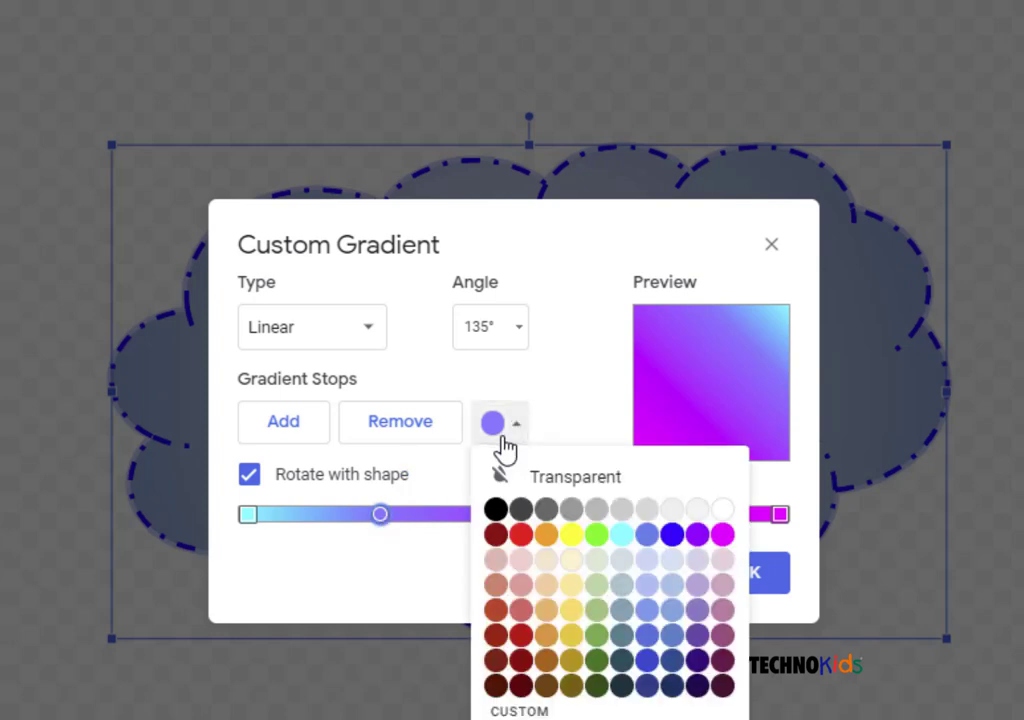
left_click(576, 540)
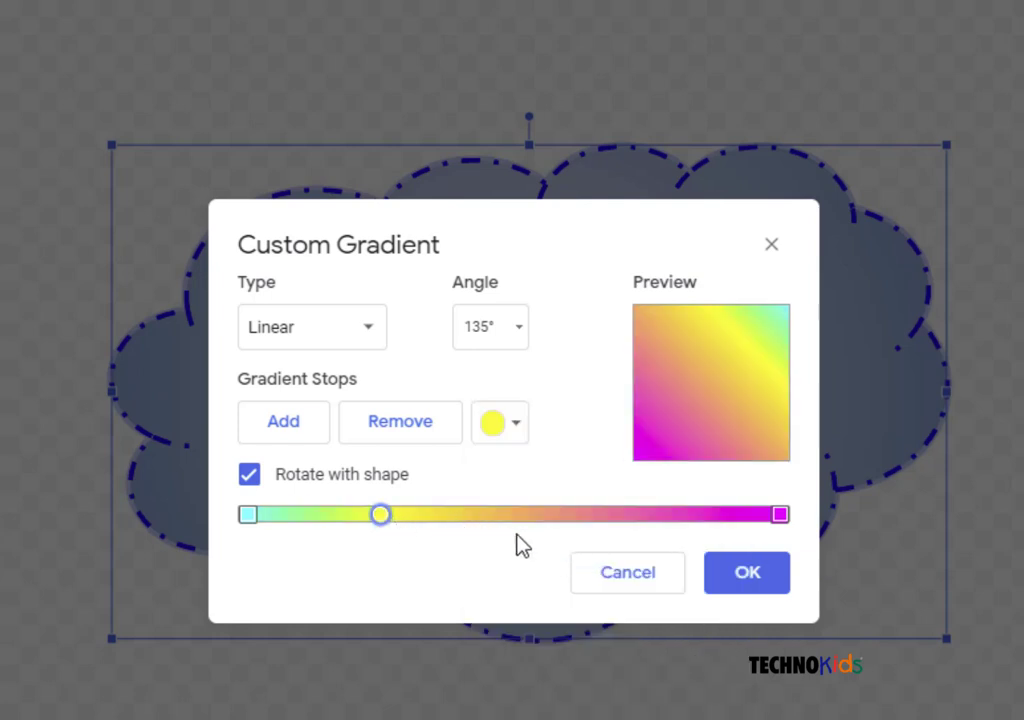
- Add an orange gradient stop a little under two thirds of the way along, and apply the custom gradient to the cloud
left_click(305, 425)
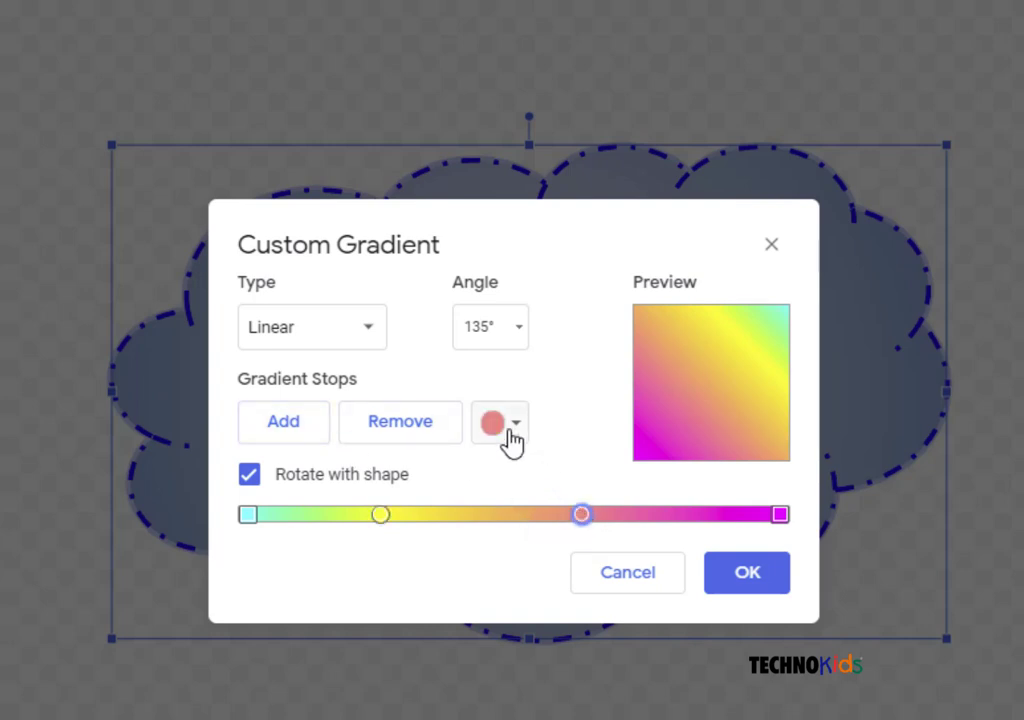
left_click(502, 425)
left_click(545, 534)
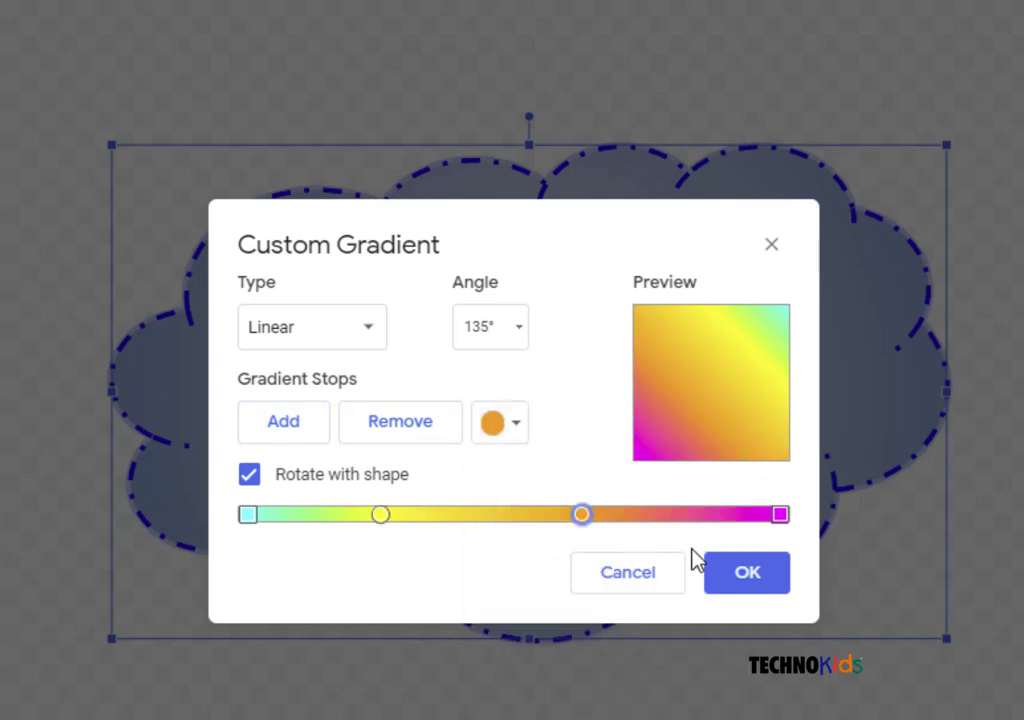
left_click(748, 586)
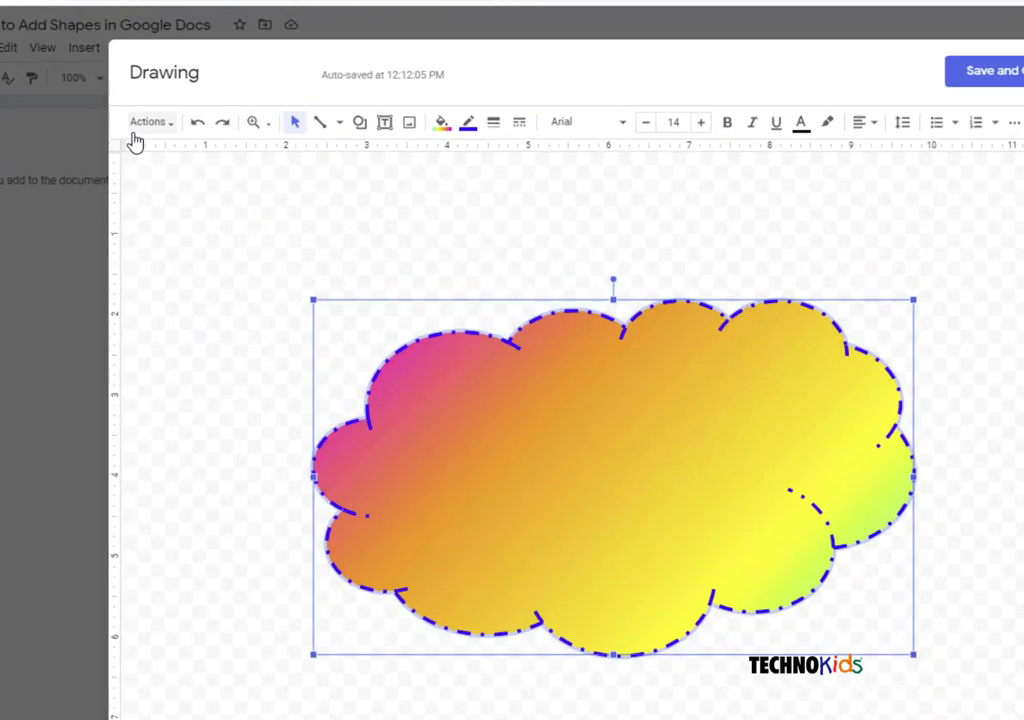
- Insert word art reading "Word Art" into the drawing
left_click(180, 141)
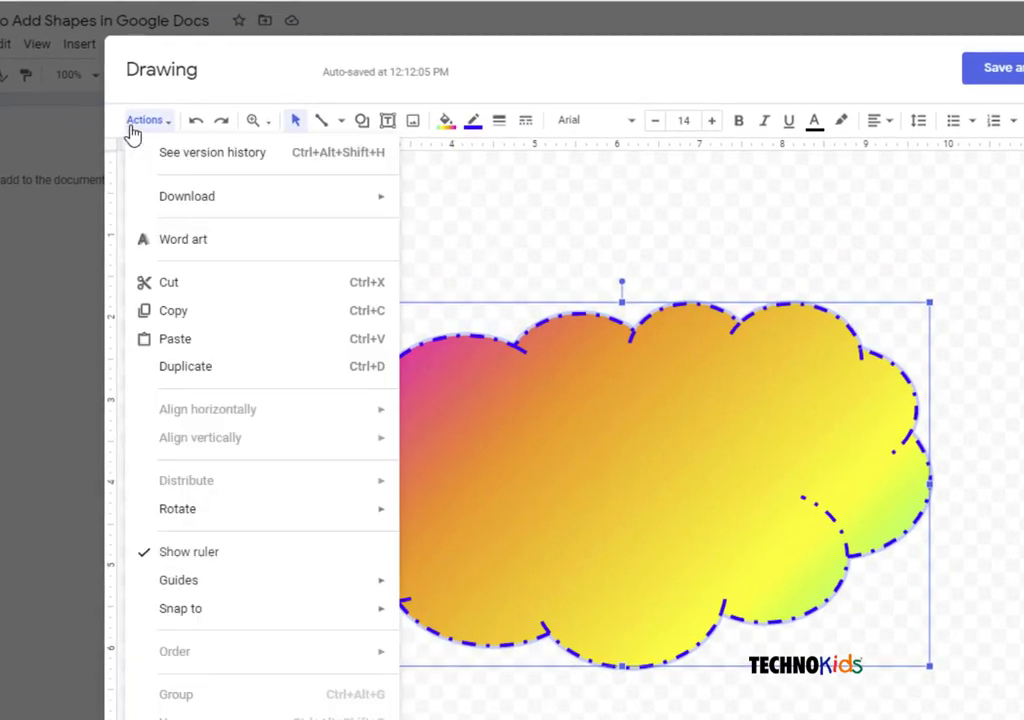
left_click(183, 243)
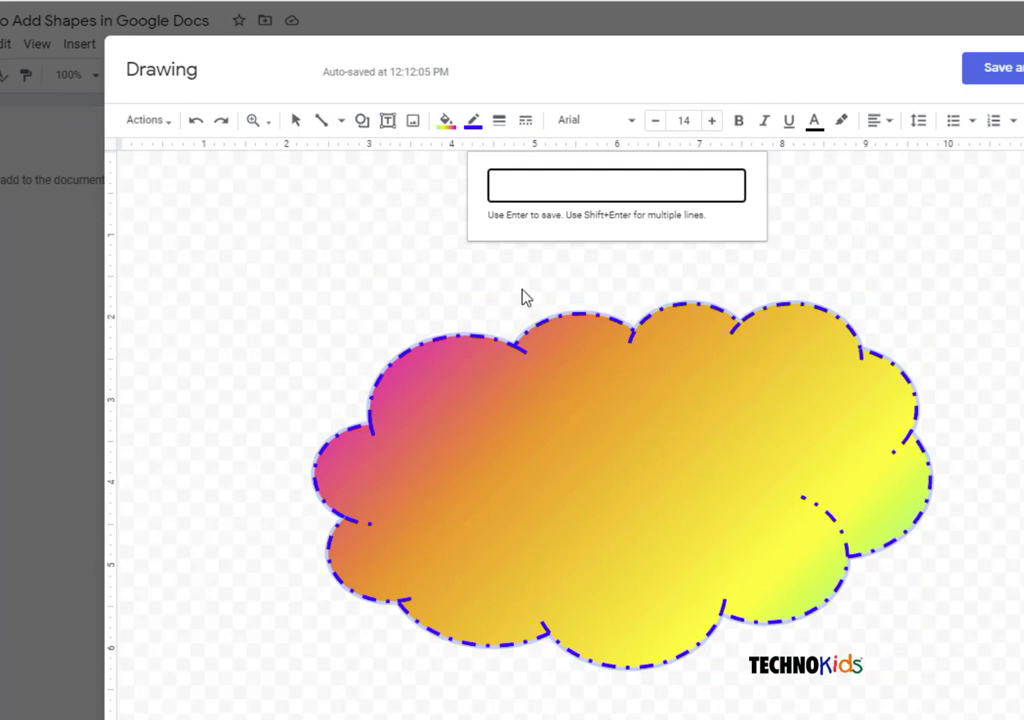
type("Word ART")
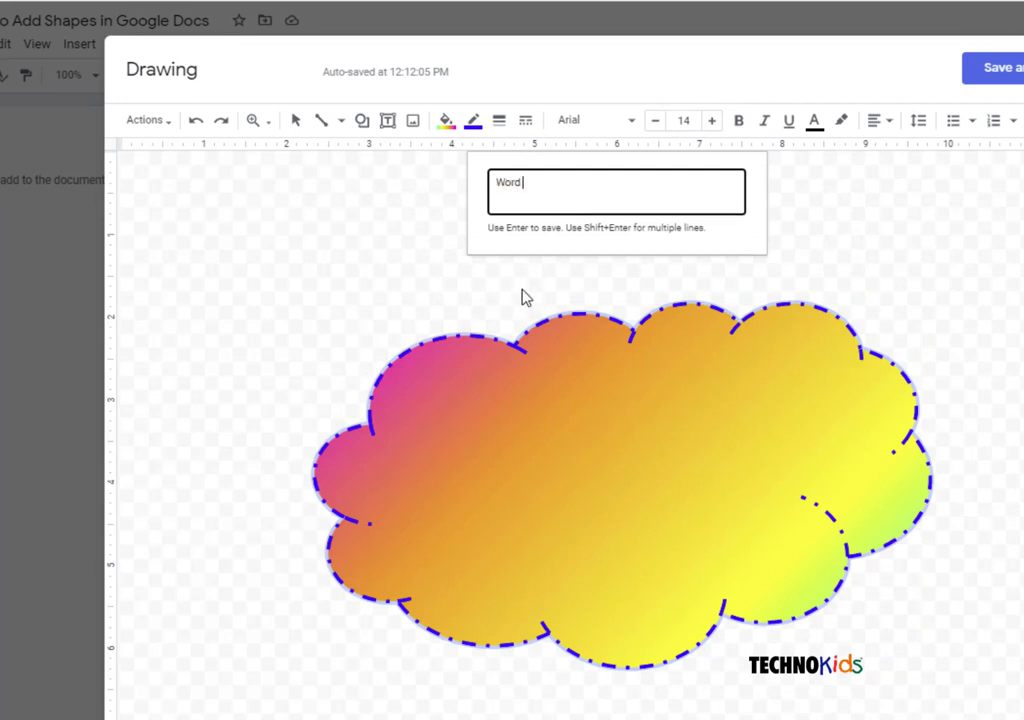
key("BackSpace")
key("BackSpace")
type("rt")
key("Return")
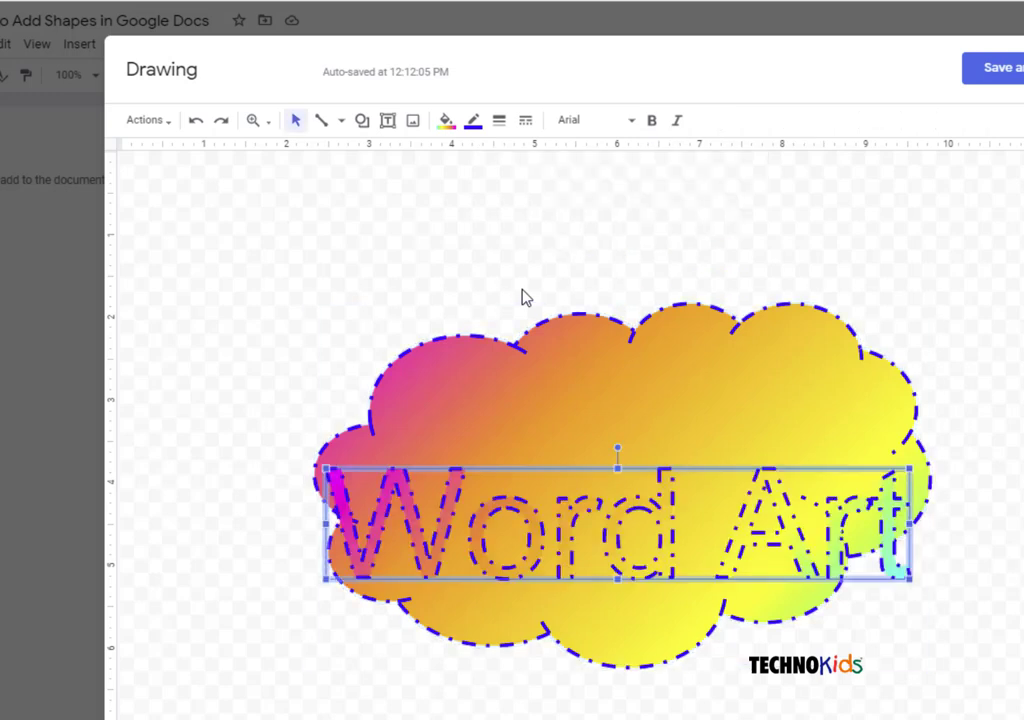
- Start a new custom gradient fill for the word art and remove its yellow and orange middle stops
left_click(447, 124)
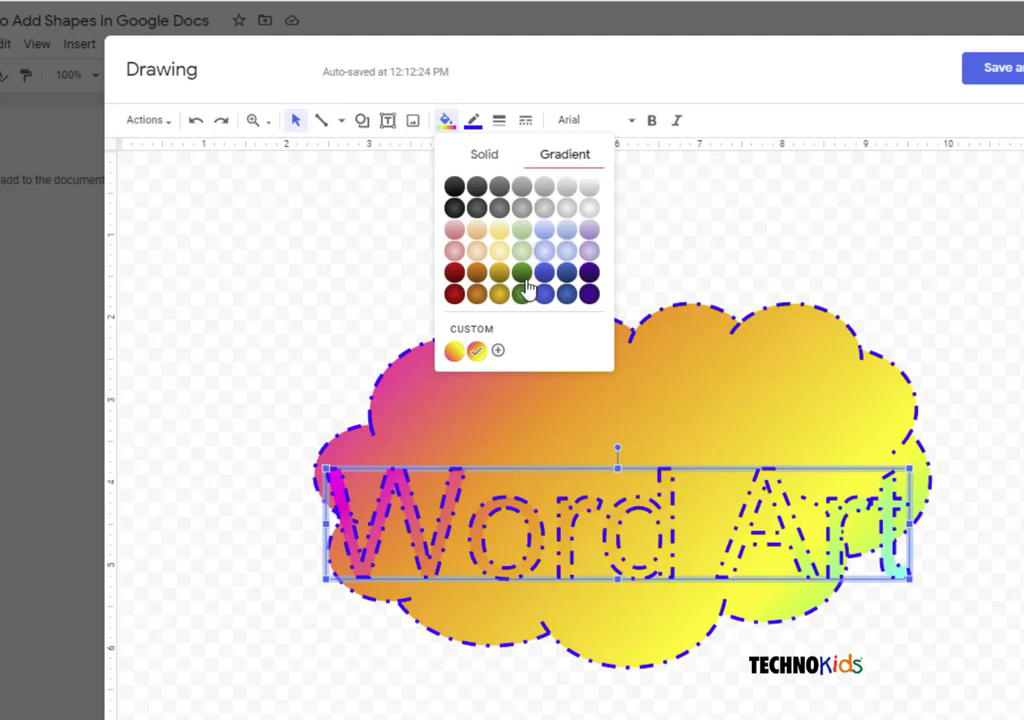
left_click(498, 351)
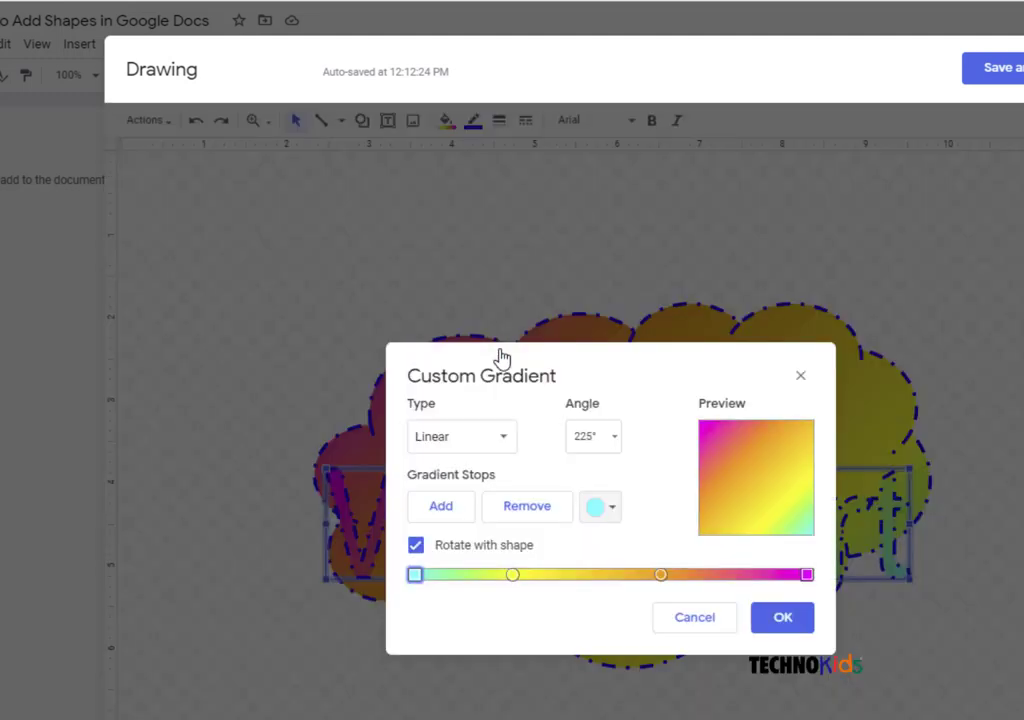
left_click(512, 574)
left_click(527, 506)
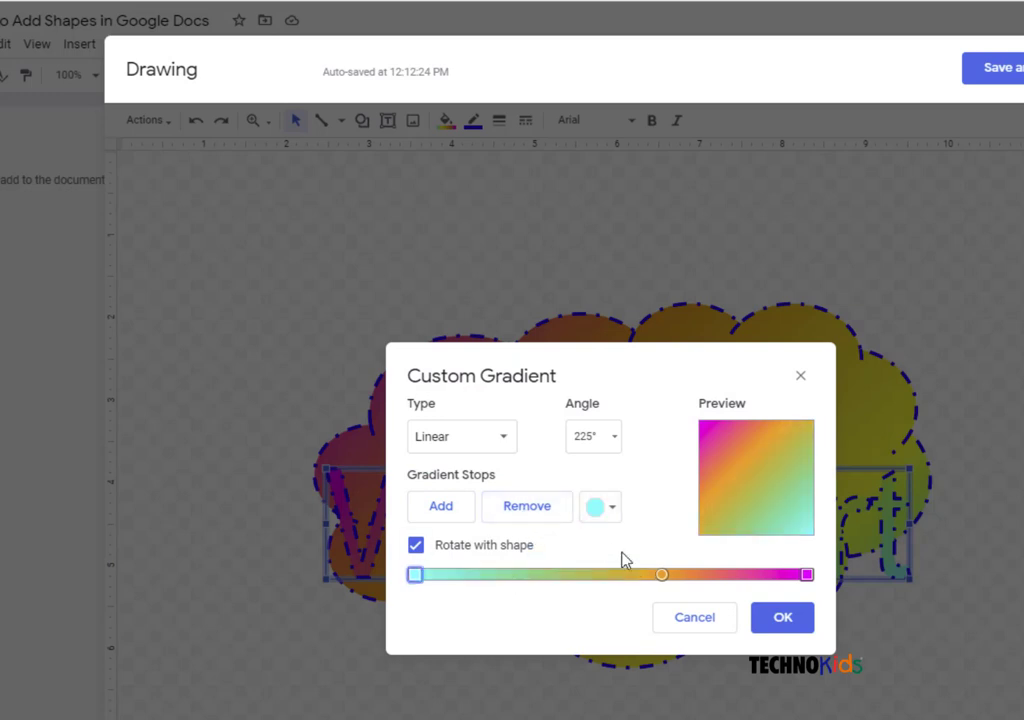
left_click(661, 575)
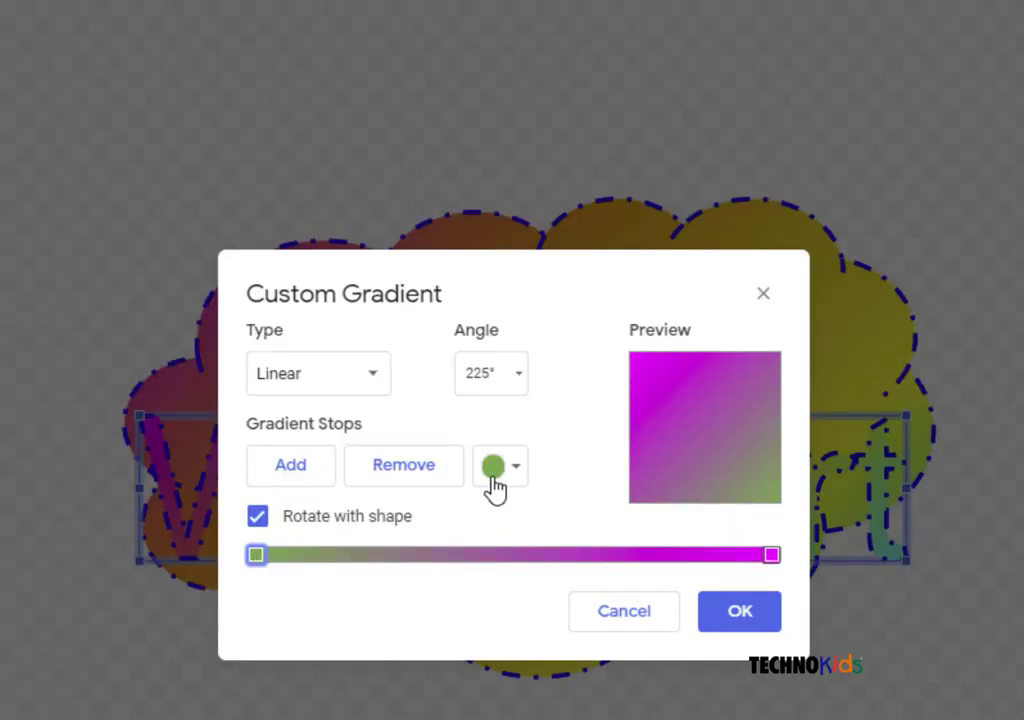
- Color the word art gradient's first stop white and its last stop bright green
left_click(603, 510)
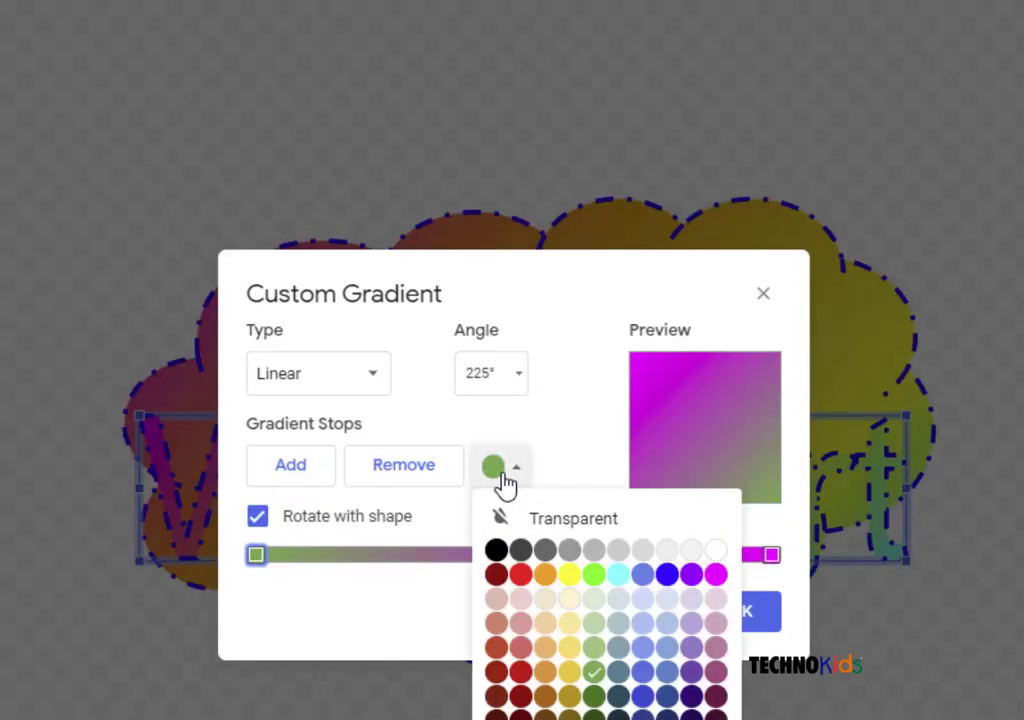
left_click(718, 550)
left_click(771, 554)
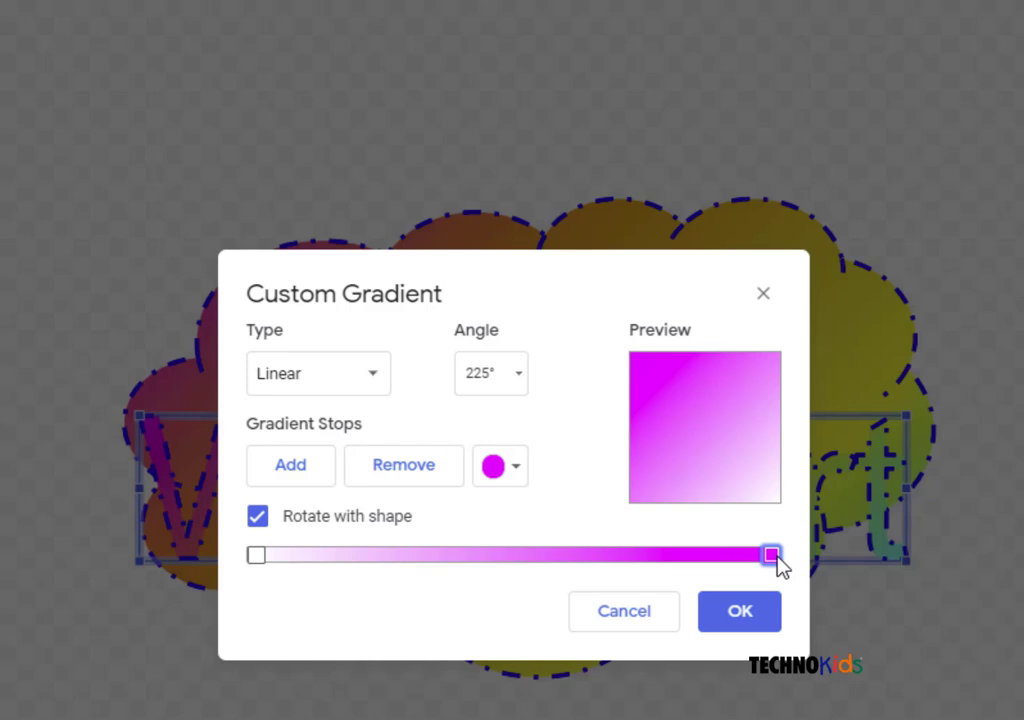
left_click(503, 466)
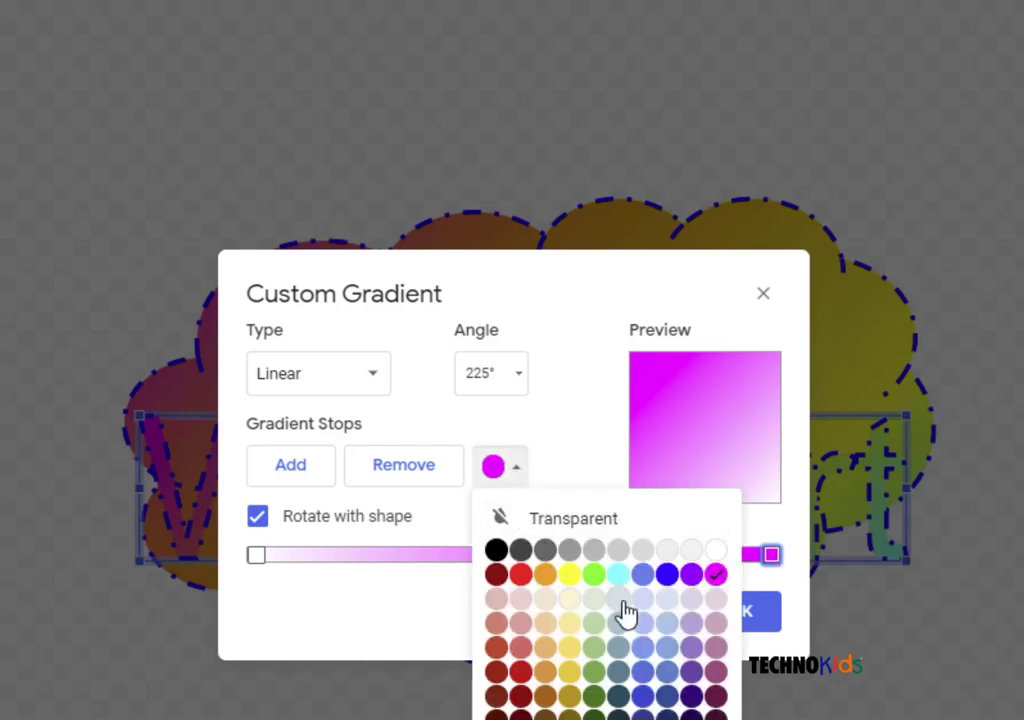
left_click(591, 575)
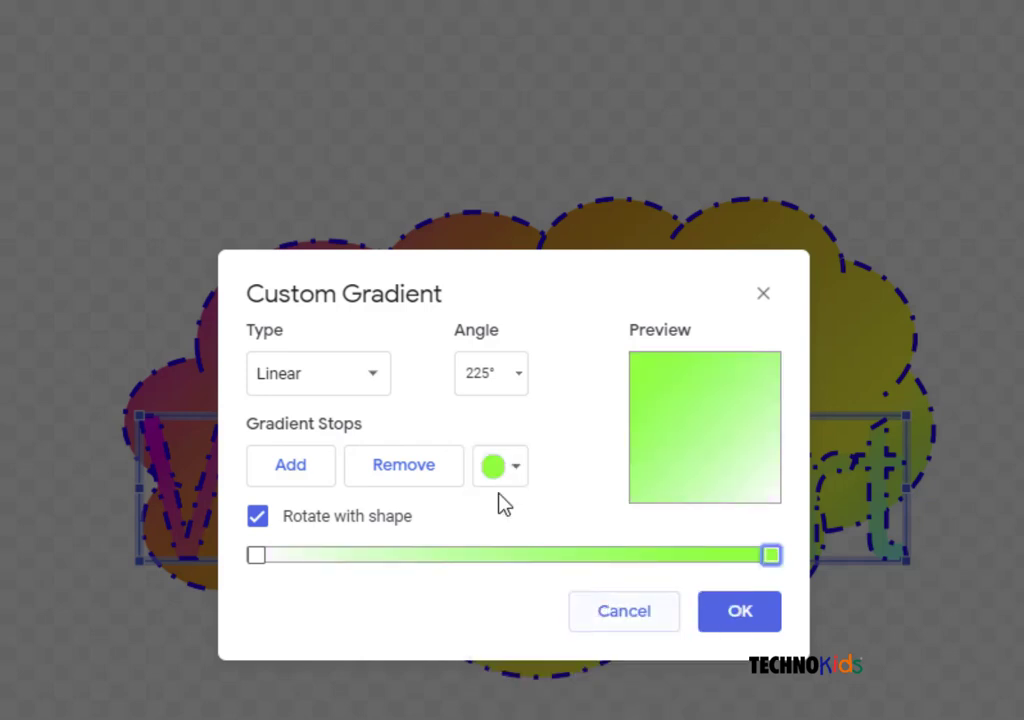
- Change the word art gradient's type to Radial and apply the custom gradient
left_click(349, 392)
left_click(330, 462)
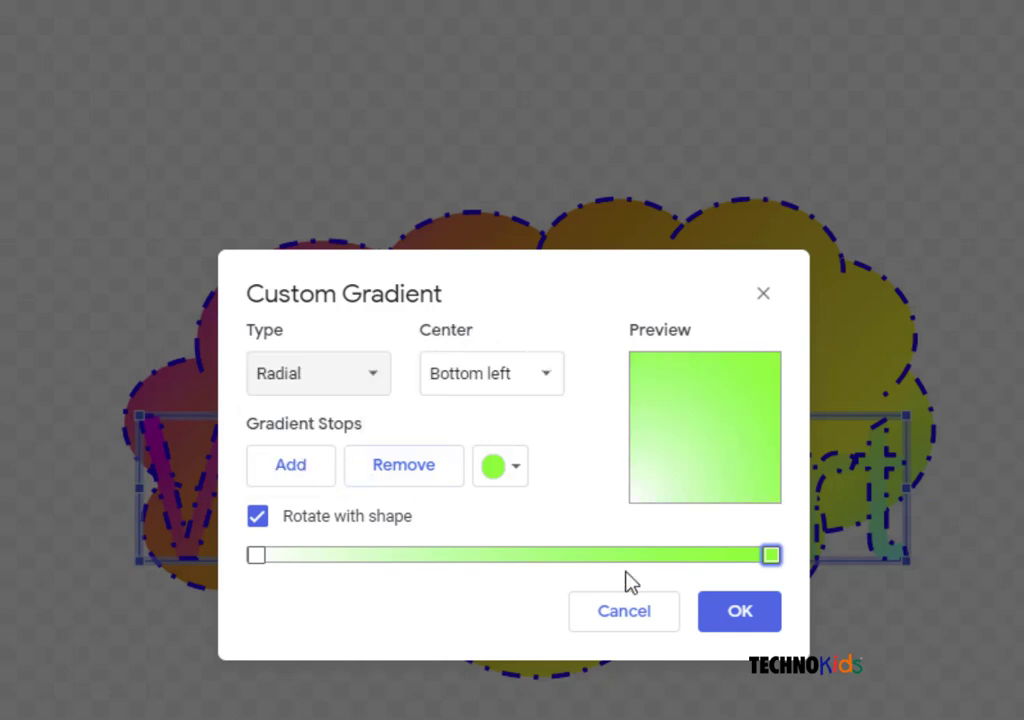
left_click(720, 625)
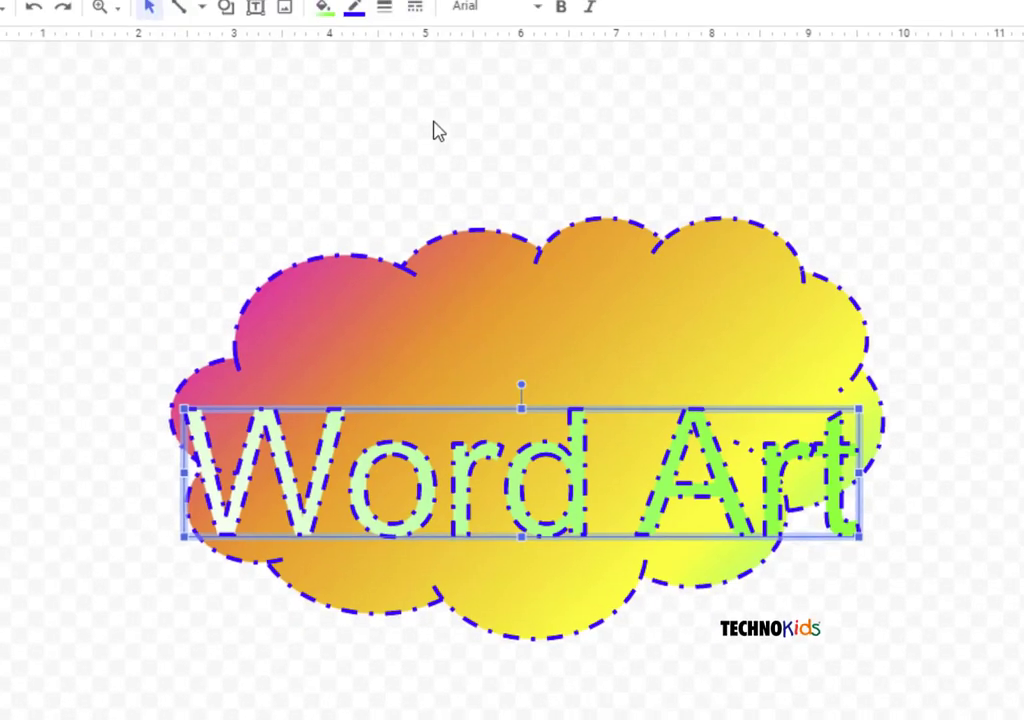
- Set the word art's border weight to 1px and its border dash to a solid line
left_click(384, 6)
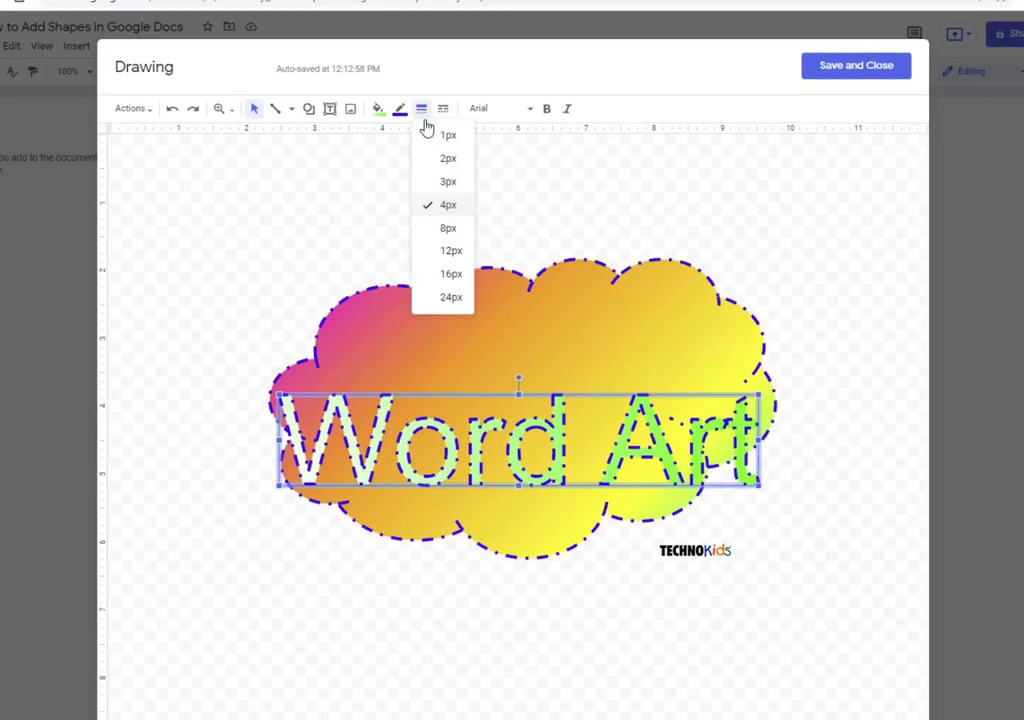
left_click(381, 41)
left_click(444, 112)
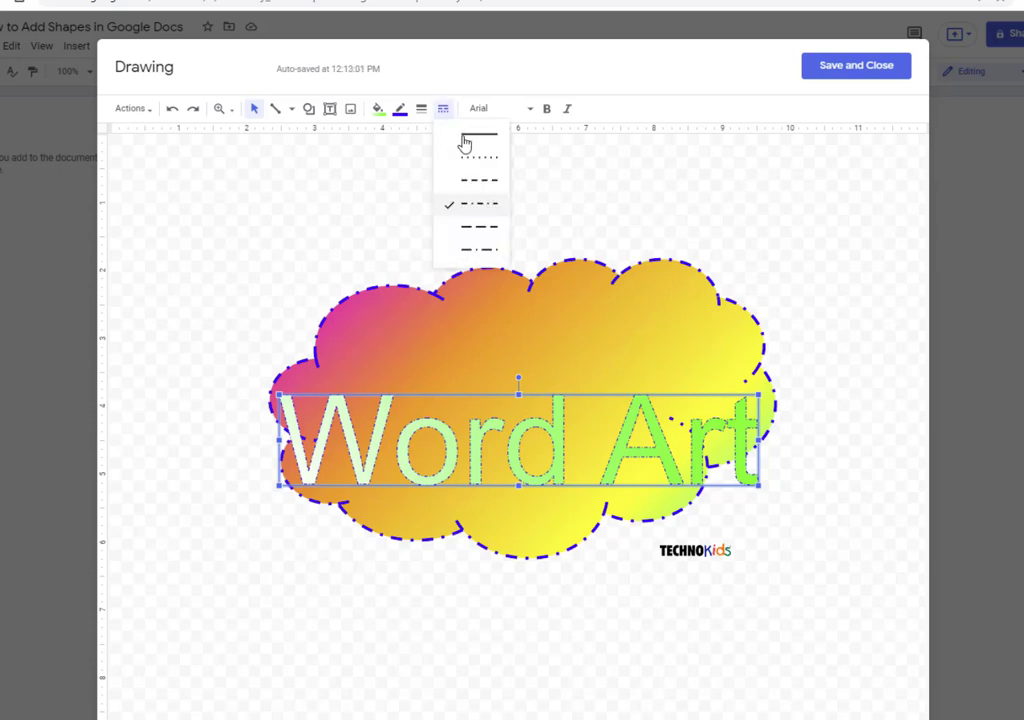
left_click(464, 142)
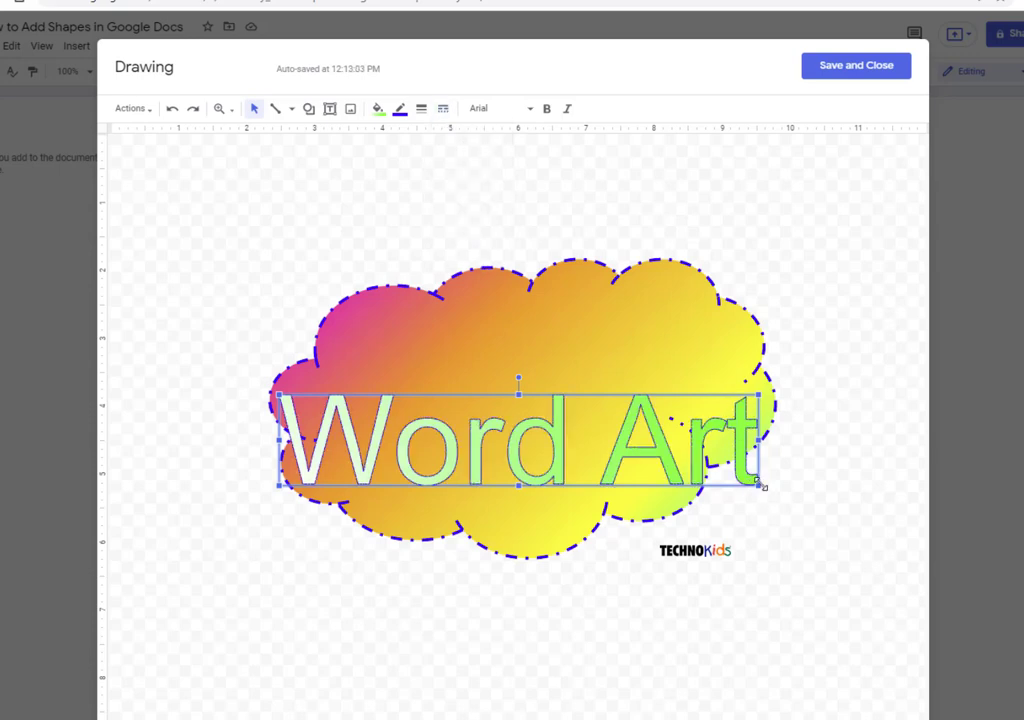
- Shrink the word art to about 6 inches wide, center it inside the cloud, and save and close the drawing
left_click_drag(727, 437, 686, 430)
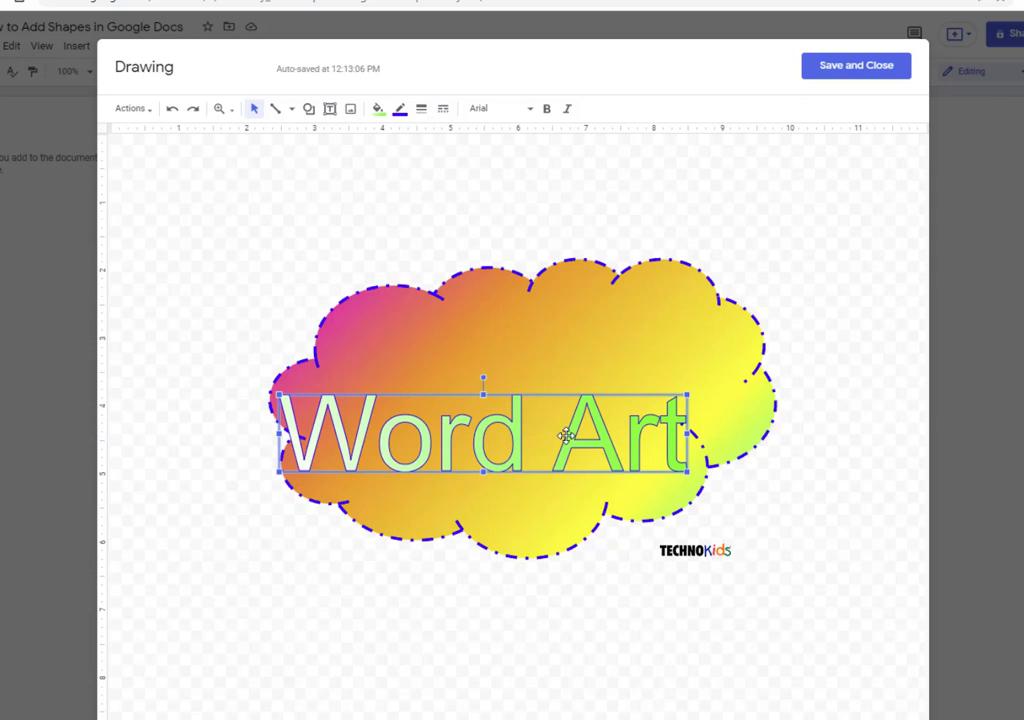
left_click_drag(588, 442, 632, 410)
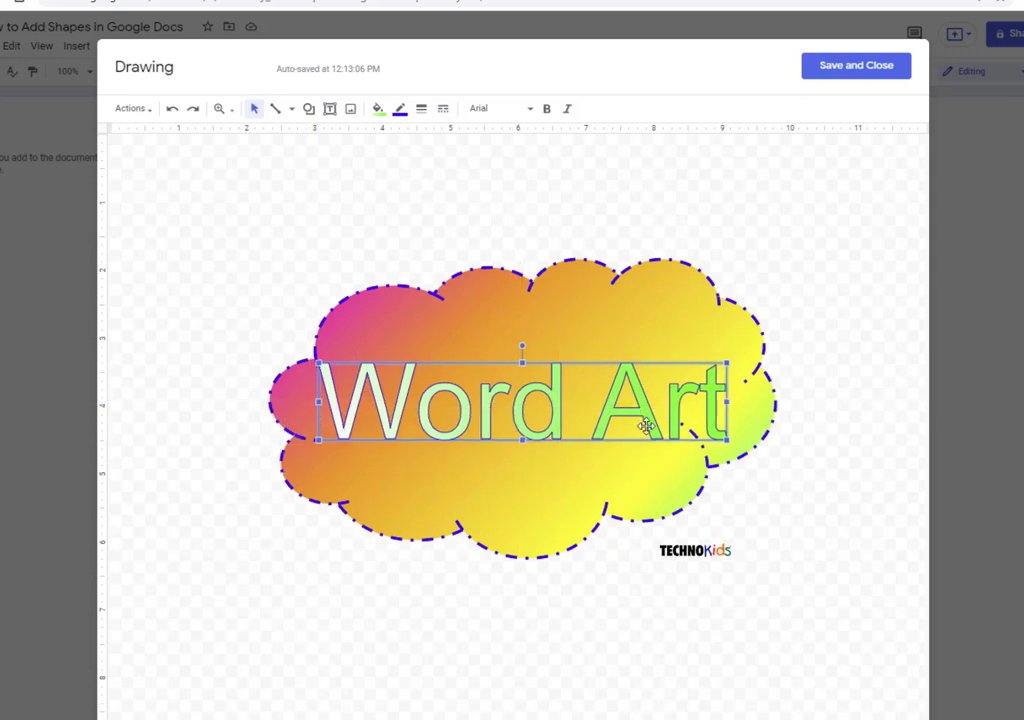
left_click(876, 70)
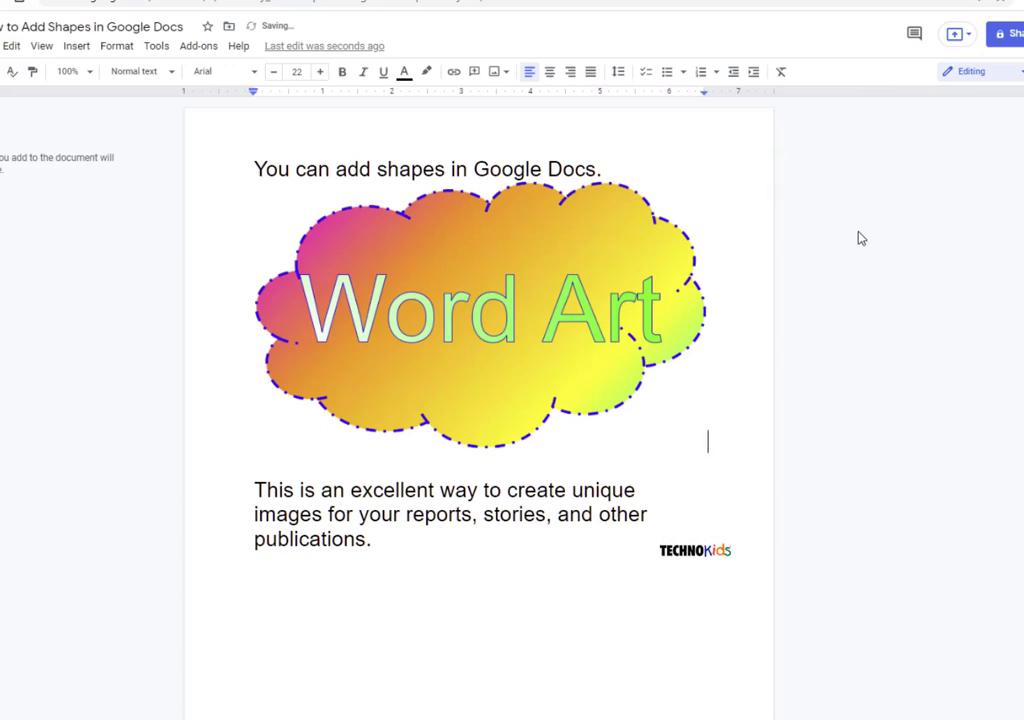